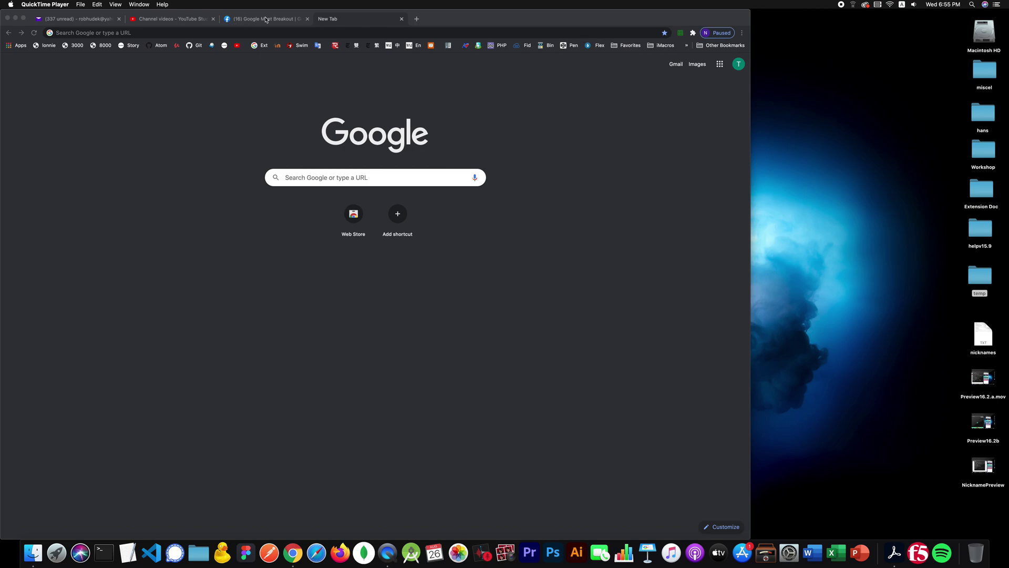
# Search Google for "google meet breakout rooms" and add the Google Meet Breakout Rooms extension to Chrome from the Chrome Web Store
pyautogui.click(313, 19)
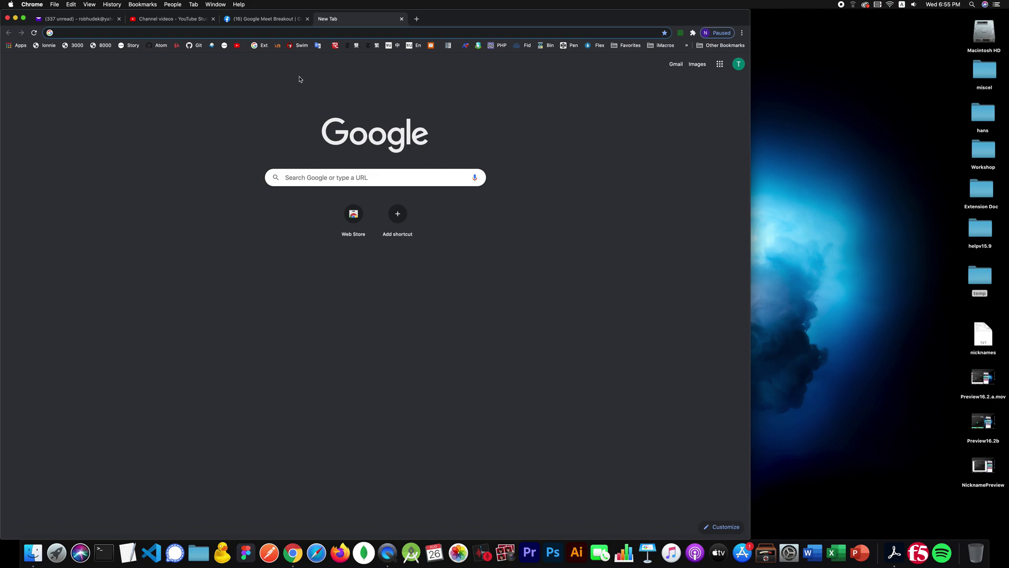
pyautogui.write('google meet breakout')
pyautogui.press('Return')
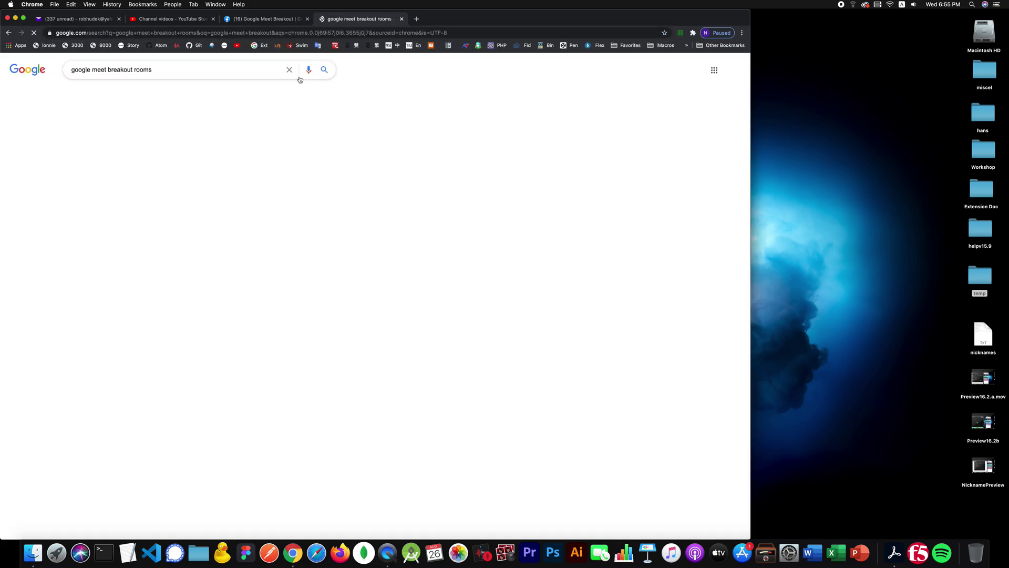
pyautogui.click(157, 136)
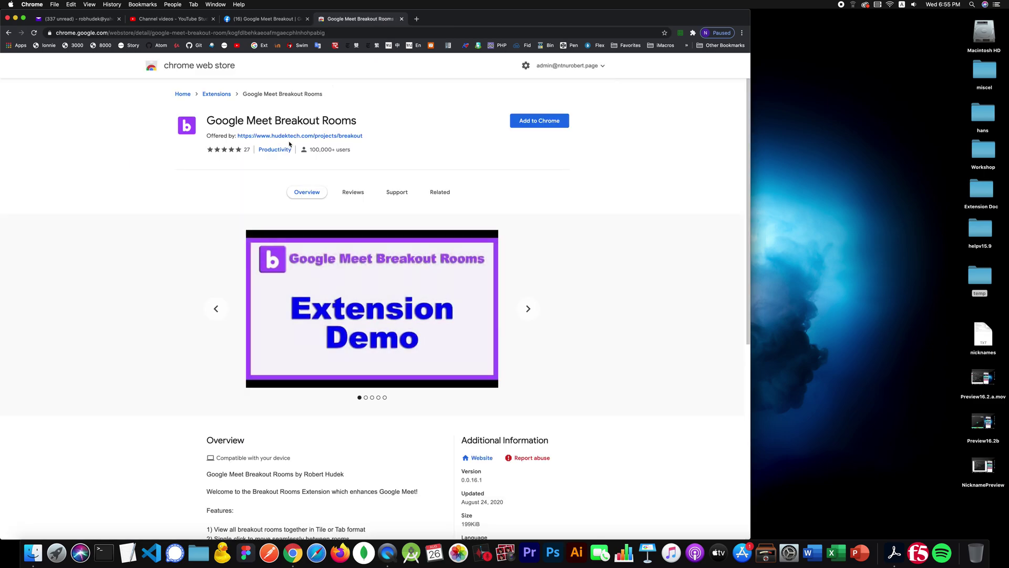
pyautogui.click(547, 119)
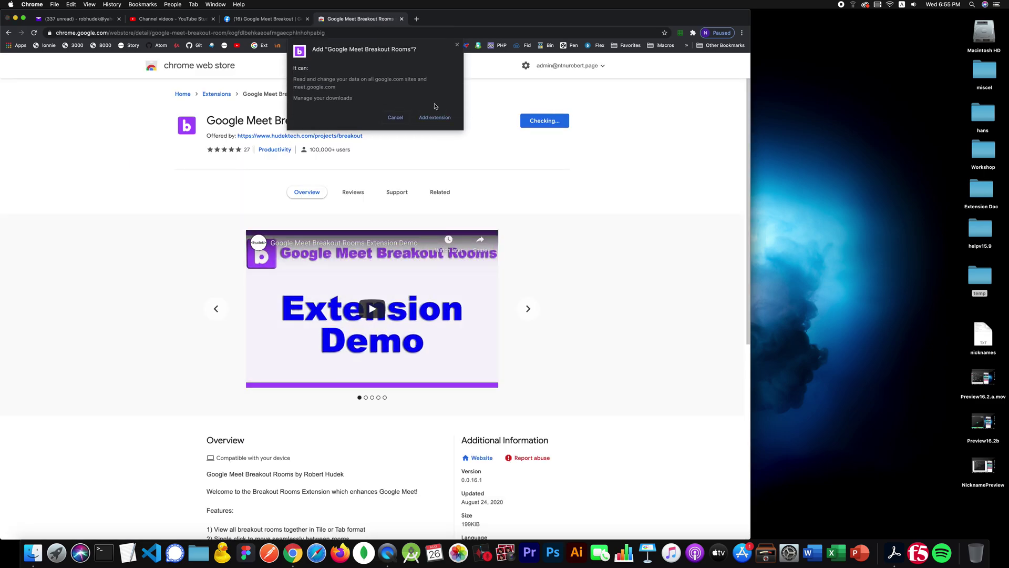
pyautogui.click(435, 120)
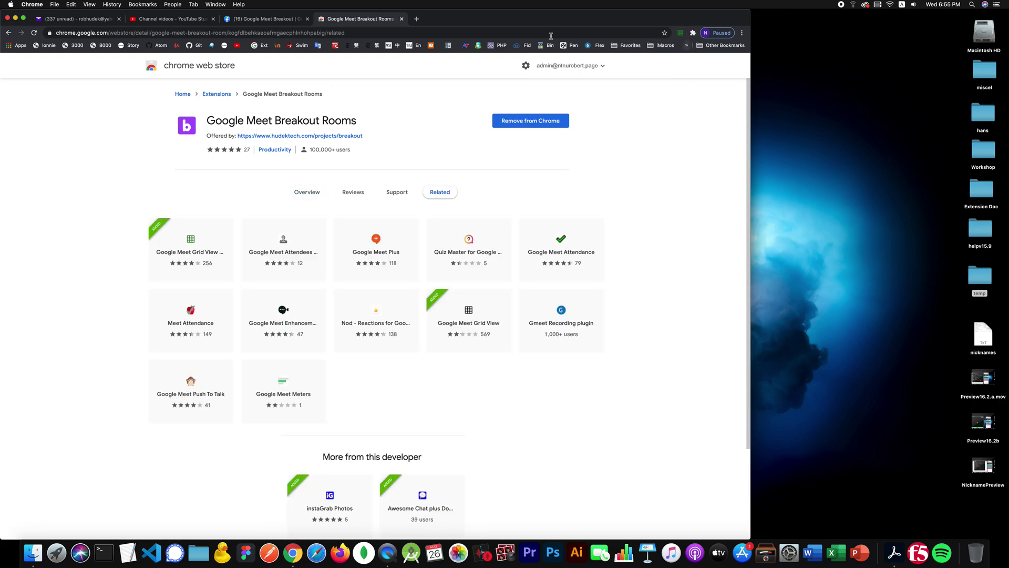
# Replace the store page with a new browser page and launch the Google Meet Breakout Rooms extension
pyautogui.click(417, 20)
pyautogui.click(402, 19)
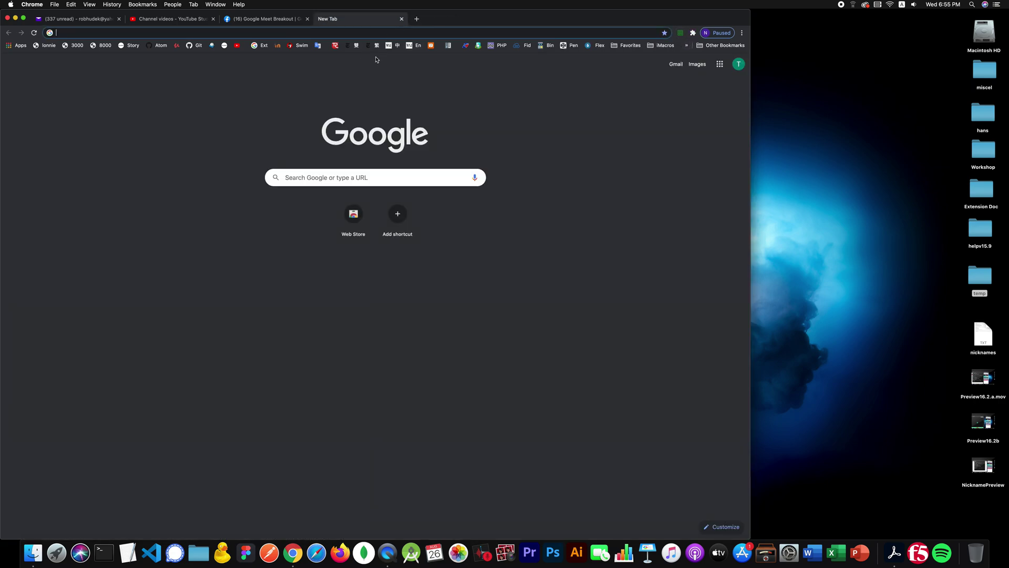
pyautogui.click(693, 33)
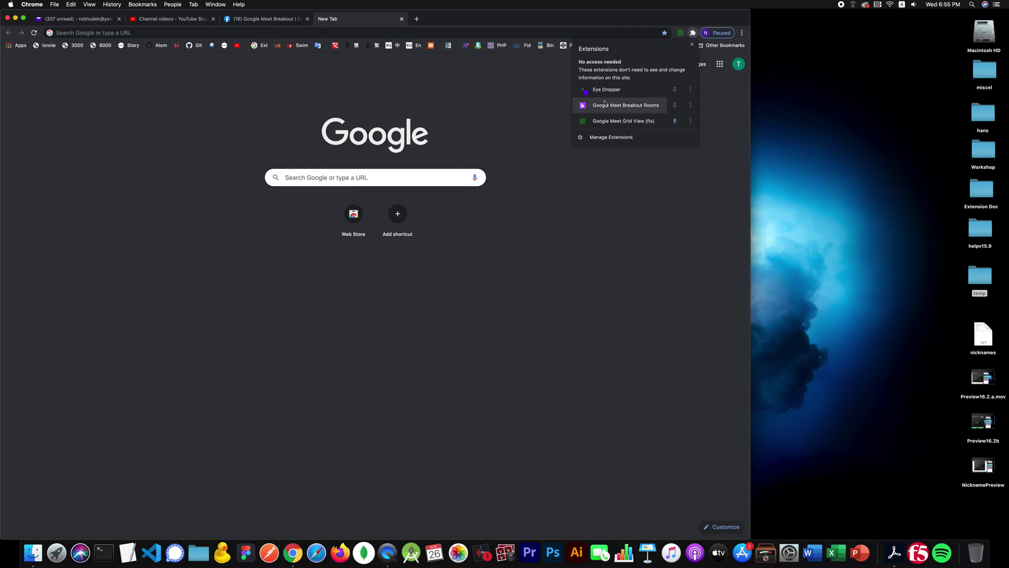
pyautogui.click(609, 105)
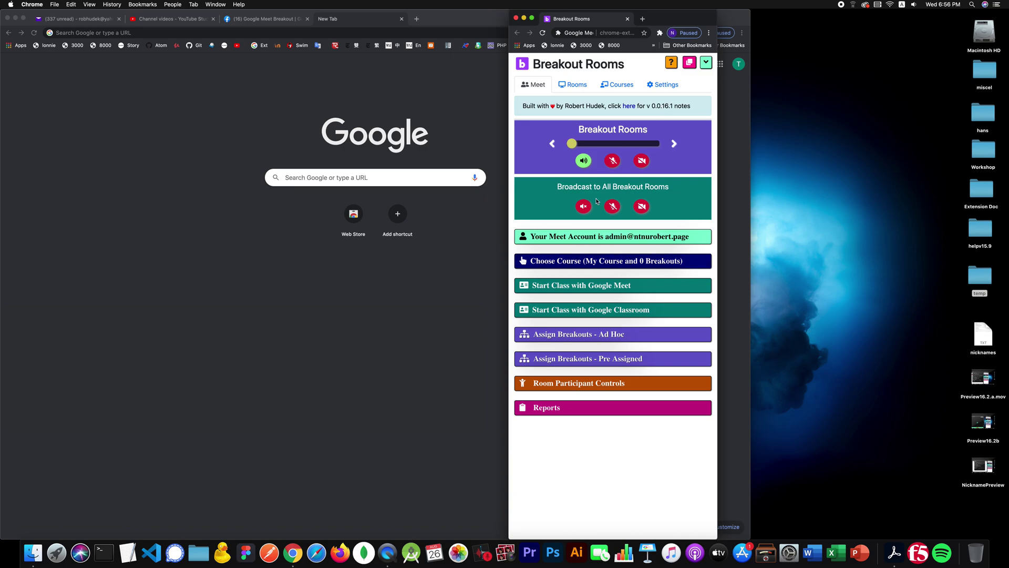
# Add three breakout rooms below the Main room in My Course
pyautogui.click(579, 90)
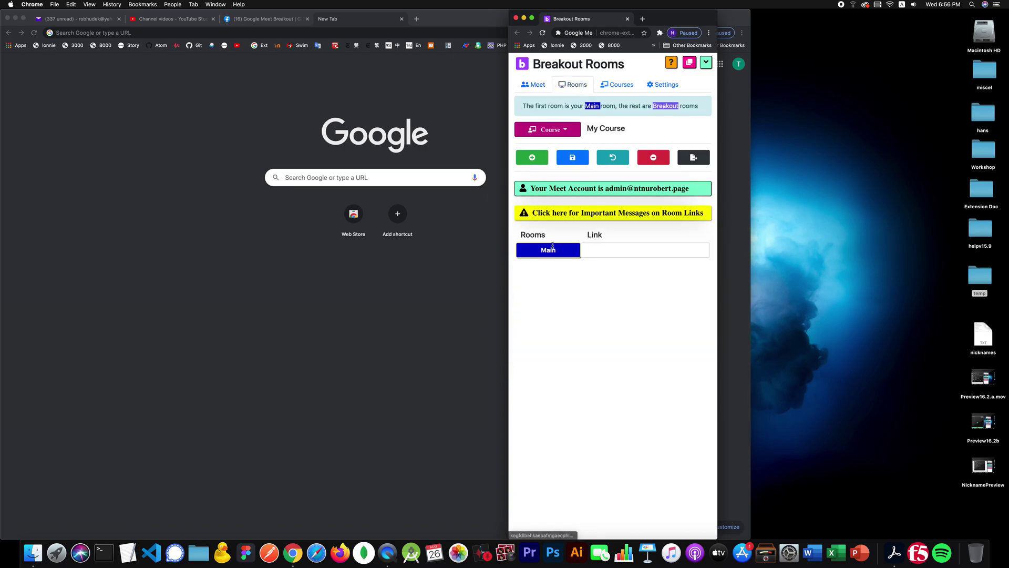
pyautogui.click(540, 158)
pyautogui.click(540, 157)
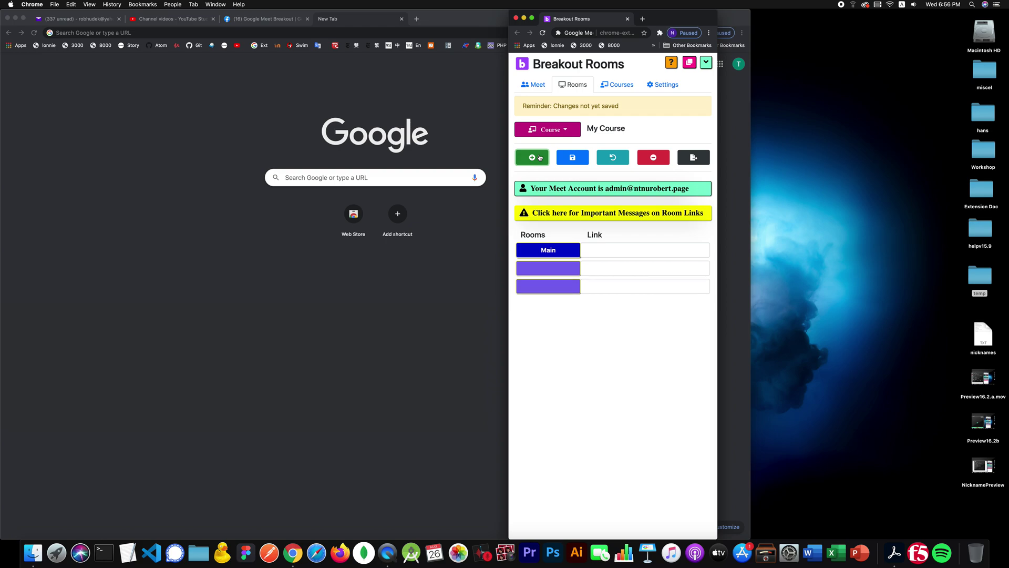
pyautogui.click(540, 158)
# Name the three breakout rooms 1, 2 and 3, and save them with their room links
pyautogui.click(549, 266)
pyautogui.write('2')
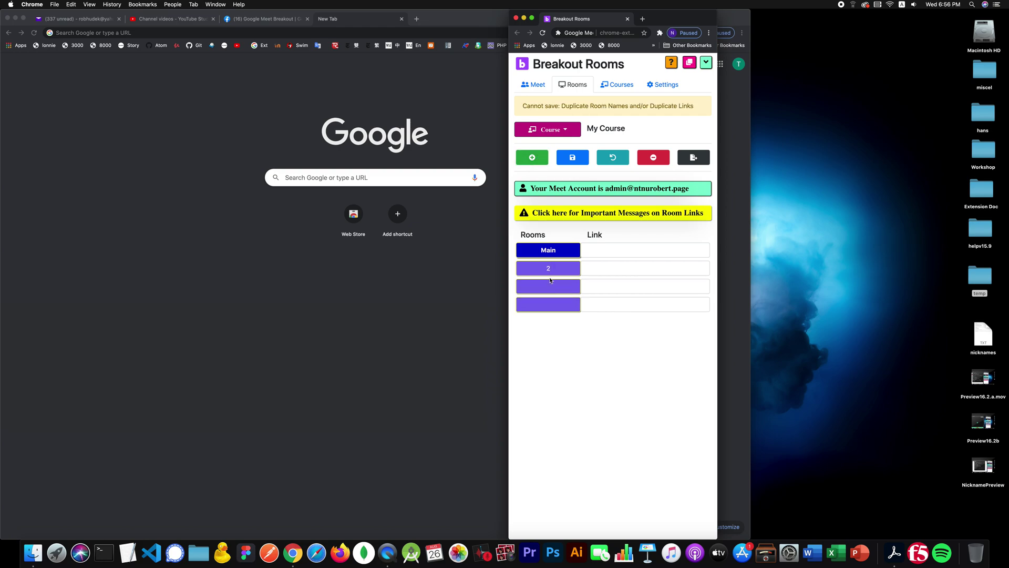
pyautogui.press('BackSpace')
pyautogui.write('1')
pyautogui.click(550, 286)
pyautogui.write('2')
pyautogui.click(549, 302)
pyautogui.write('3')
pyautogui.click(574, 164)
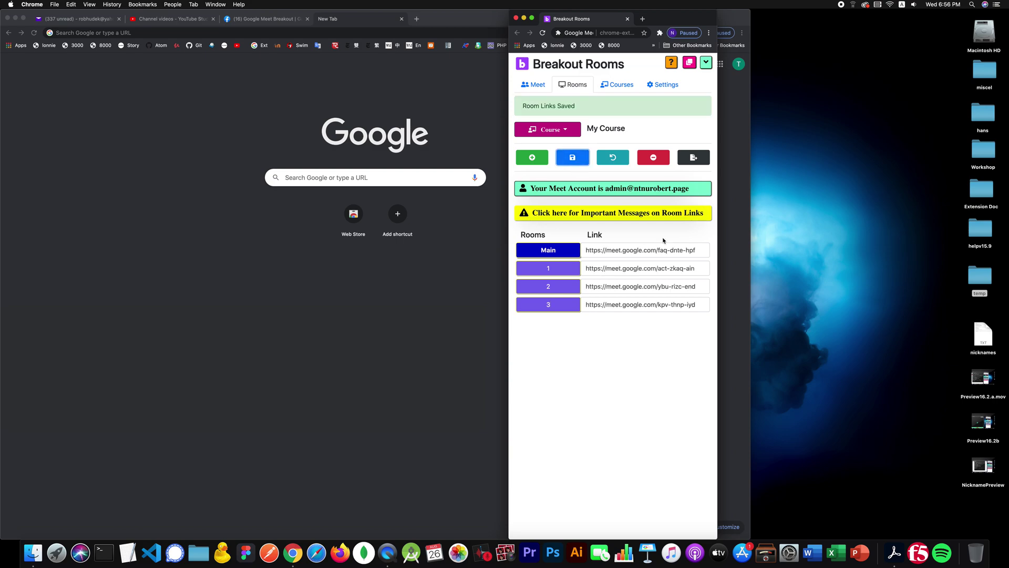
# Check the chosen course, then start class with Google Meet by opening both the main room and the breakouts
pyautogui.click(525, 85)
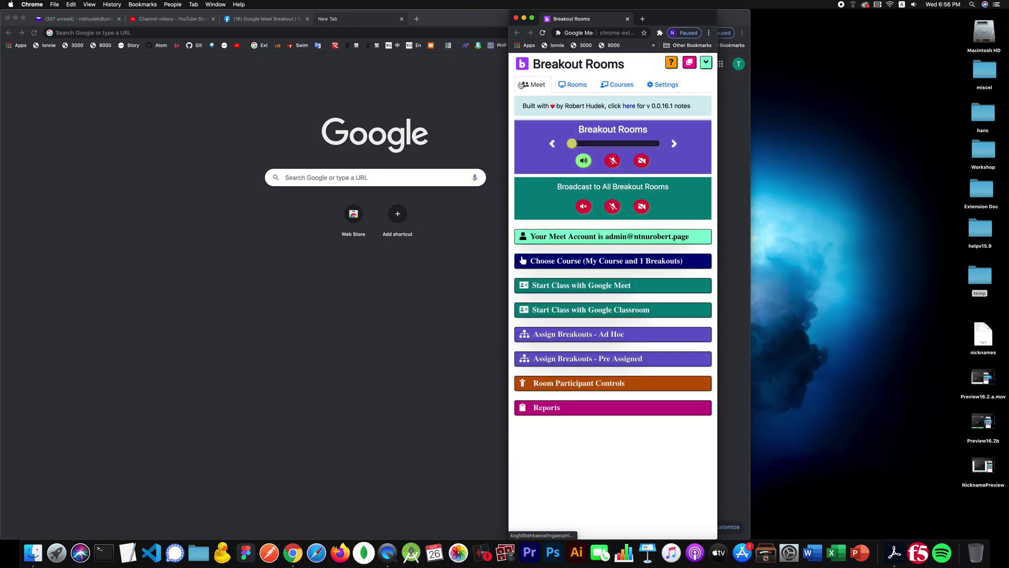
pyautogui.click(608, 262)
pyautogui.click(539, 307)
pyautogui.click(527, 350)
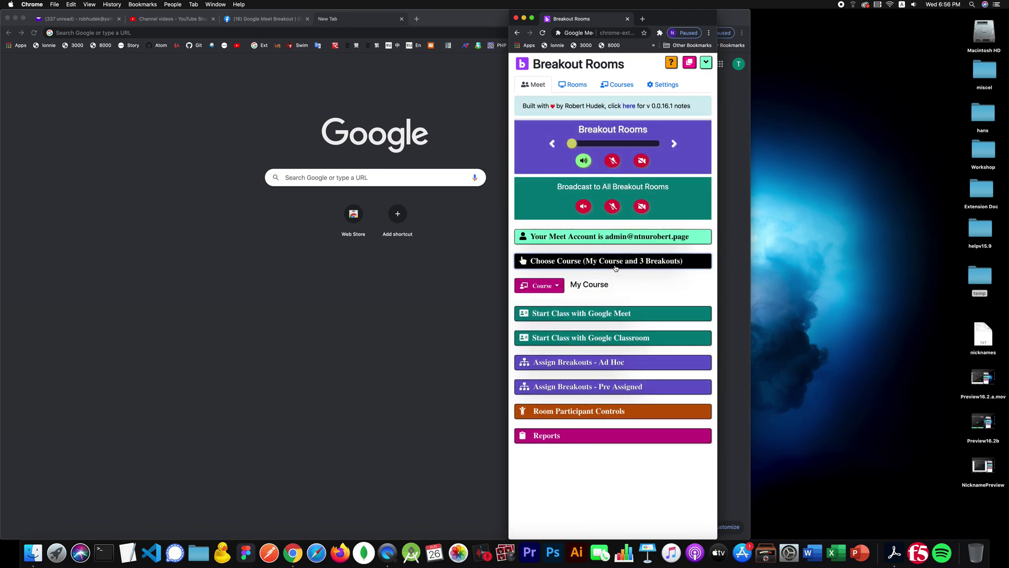
pyautogui.click(601, 291)
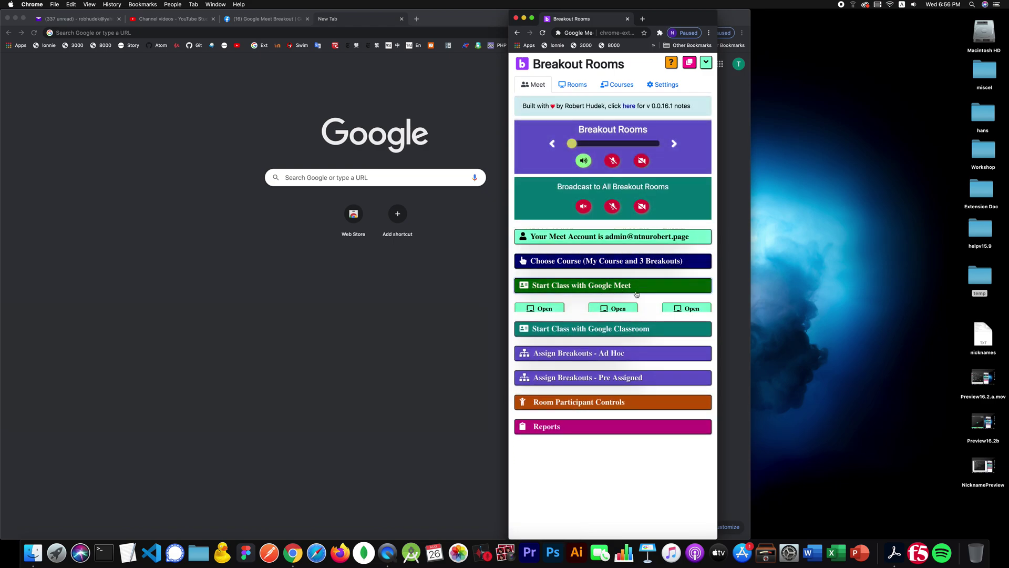
pyautogui.click(693, 314)
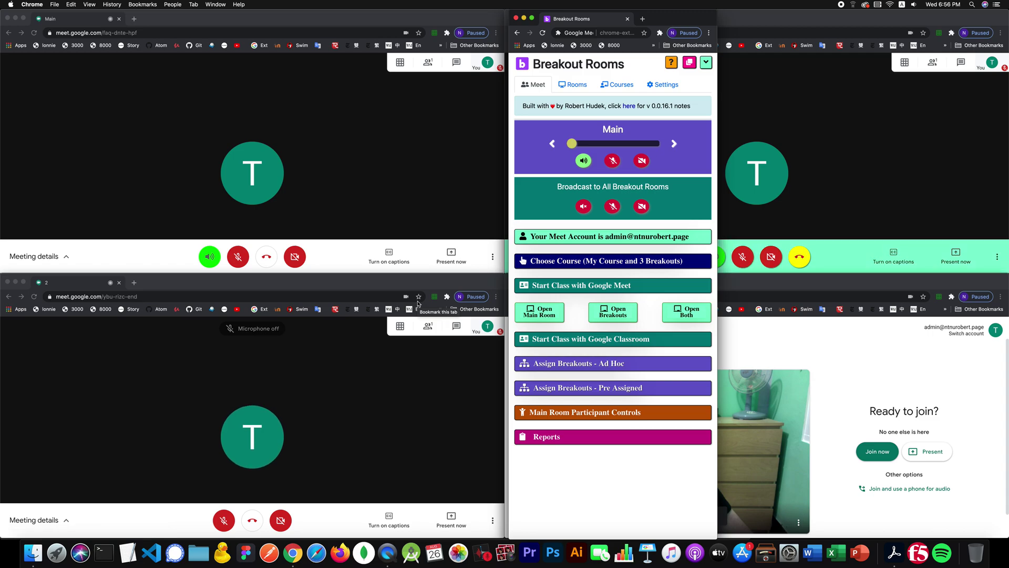
# Shrink the Breakout Rooms control window to its compact size and place it between the four Meet windows
pyautogui.click(704, 62)
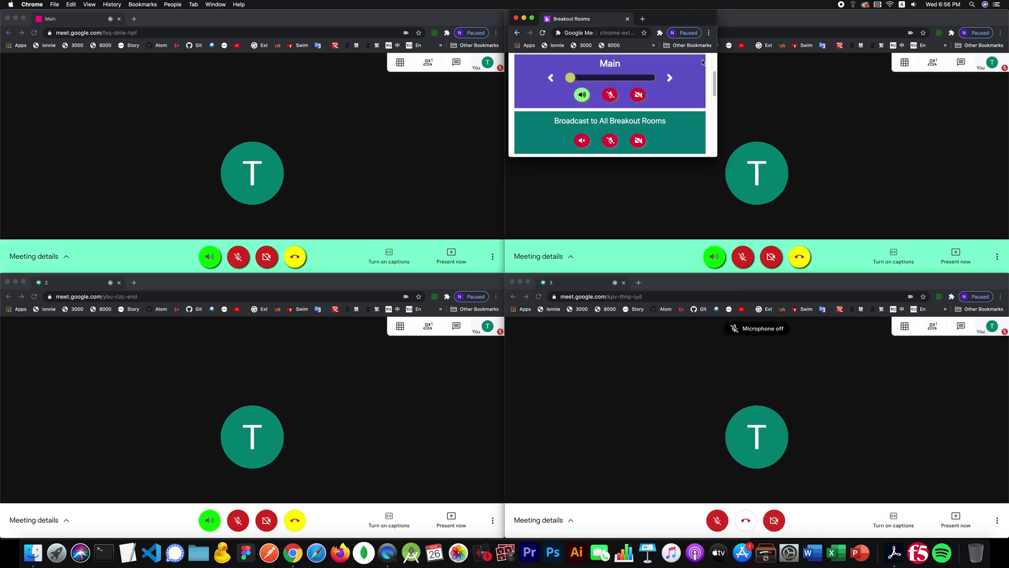
pyautogui.moveTo(659, 20); pyautogui.dragTo(555, 183)
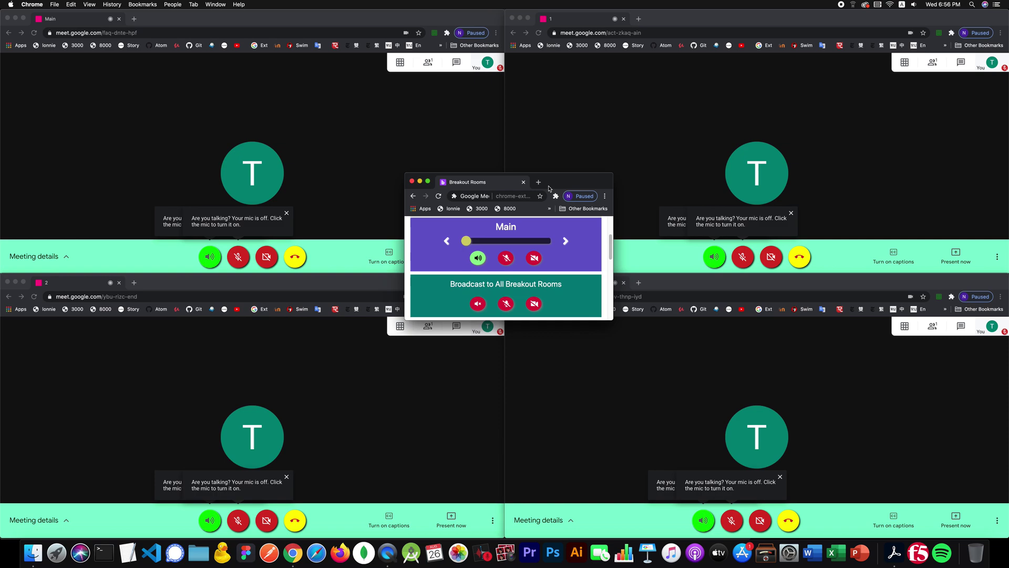
# Restore the control window to full height, fold away the Google Meet start options and shift the window off the main room
pyautogui.scroll(1, 591, 226)
pyautogui.scroll(2, 592, 226)
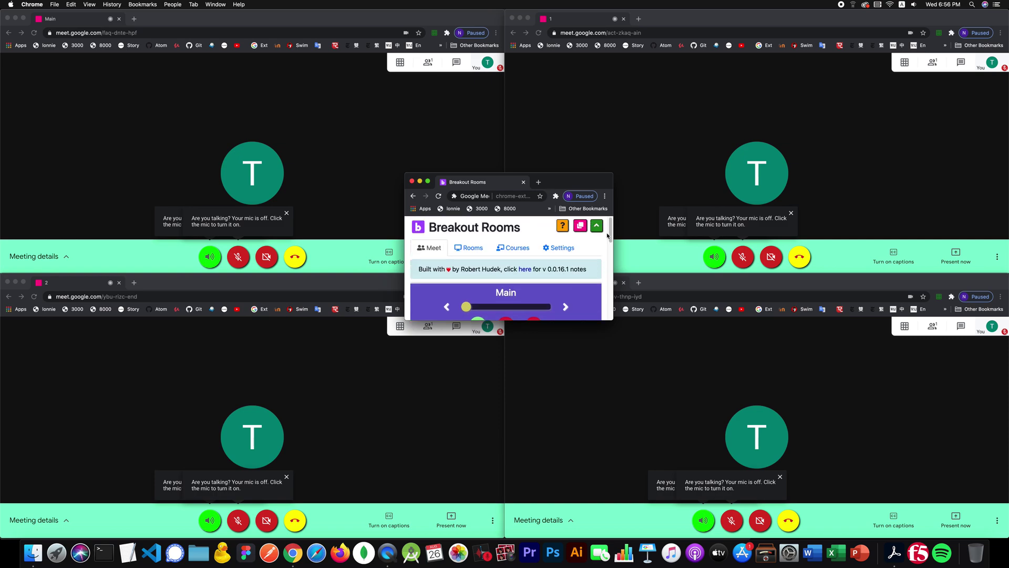
pyautogui.click(601, 228)
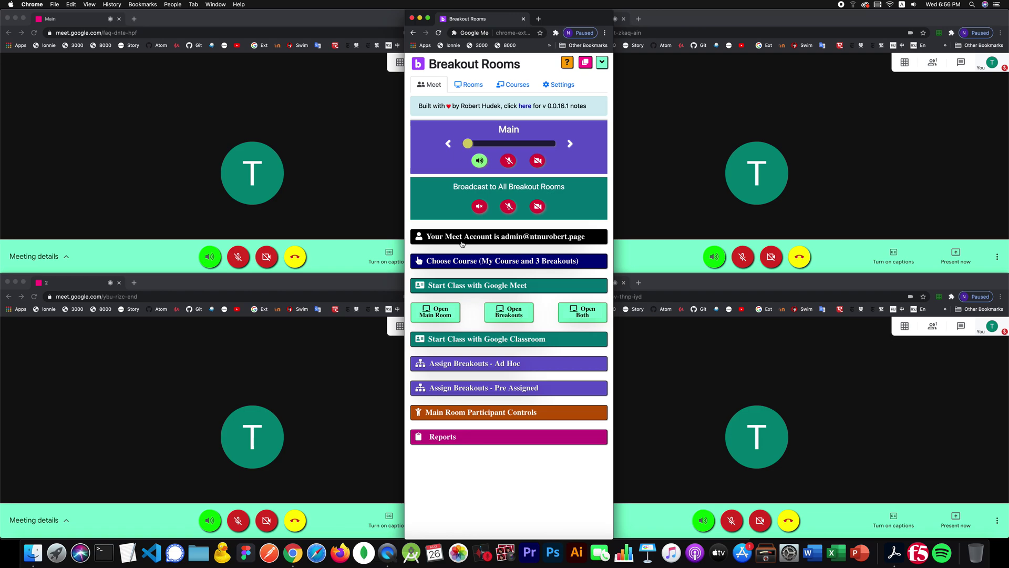
pyautogui.click(451, 285)
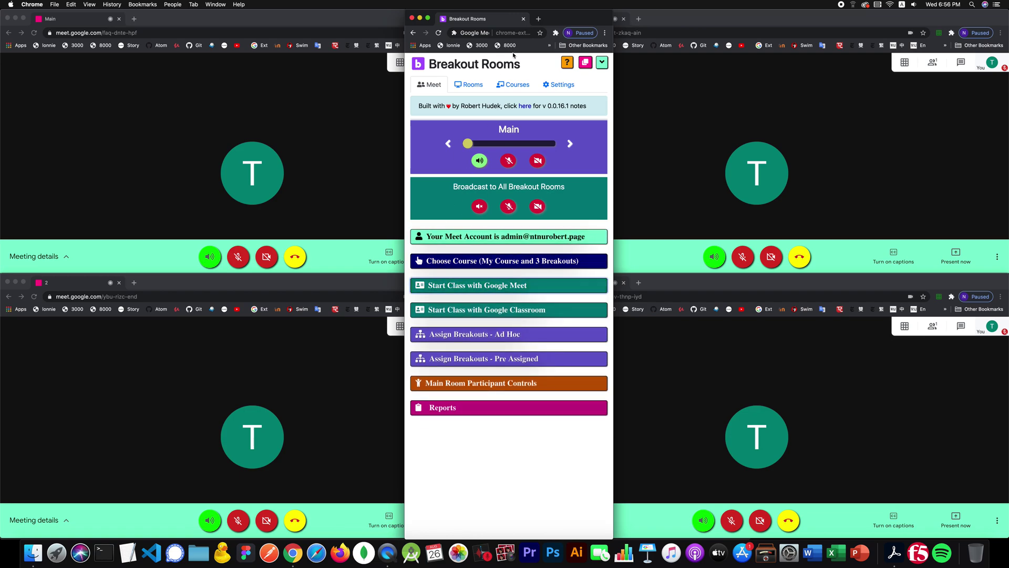
pyautogui.moveTo(555, 21); pyautogui.dragTo(651, 21)
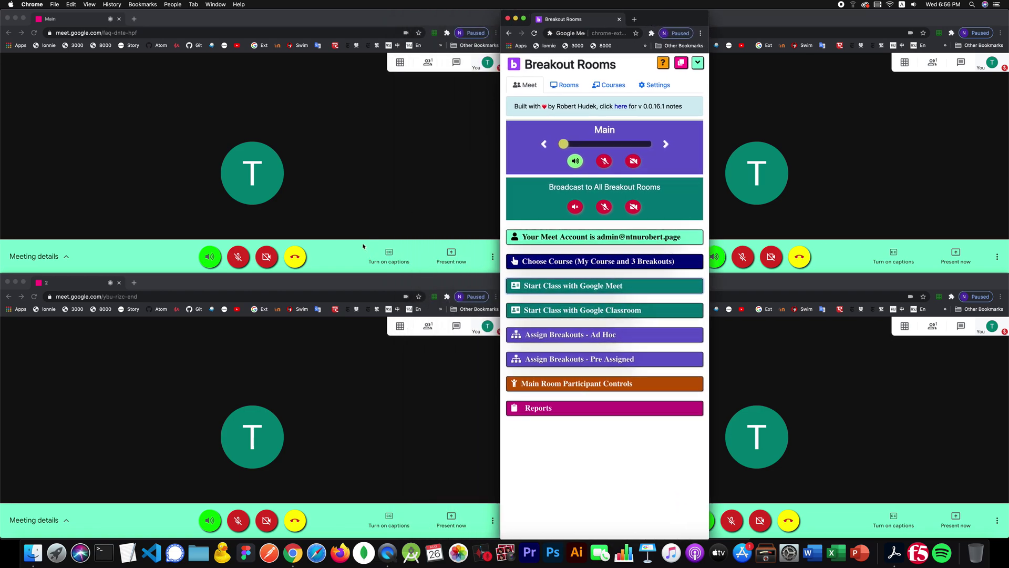
# Review the extension's display, toolbar color, background image and automatic joining settings, and return to the meeting controls
pyautogui.click(670, 91)
pyautogui.scroll(-1, 605, 236)
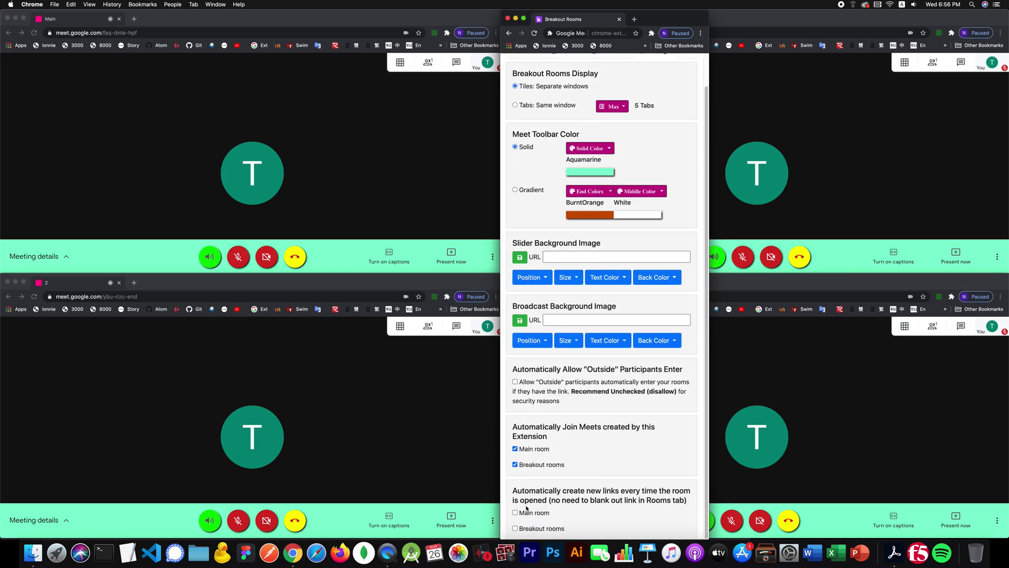
pyautogui.scroll(1, 666, 74)
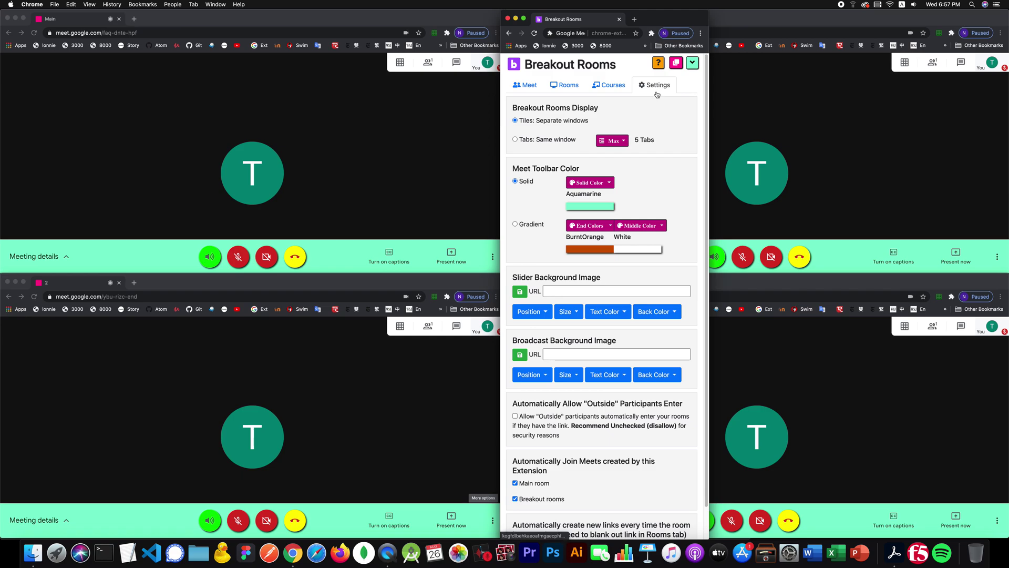
pyautogui.click(526, 85)
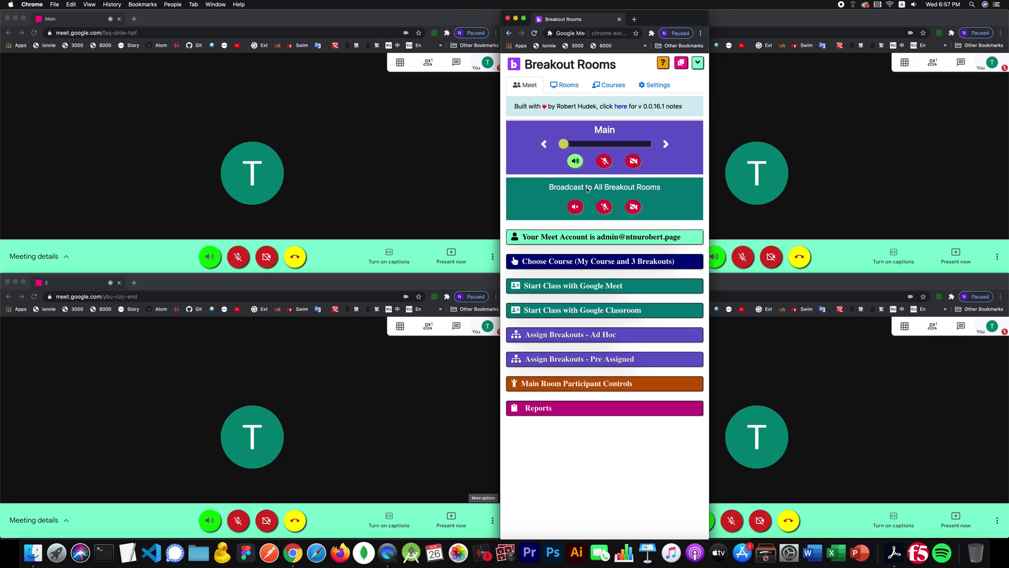
# Collapse the control window to its compact size again and center it over the tiled Meet rooms
pyautogui.click(697, 63)
pyautogui.moveTo(664, 21); pyautogui.dragTo(545, 178)
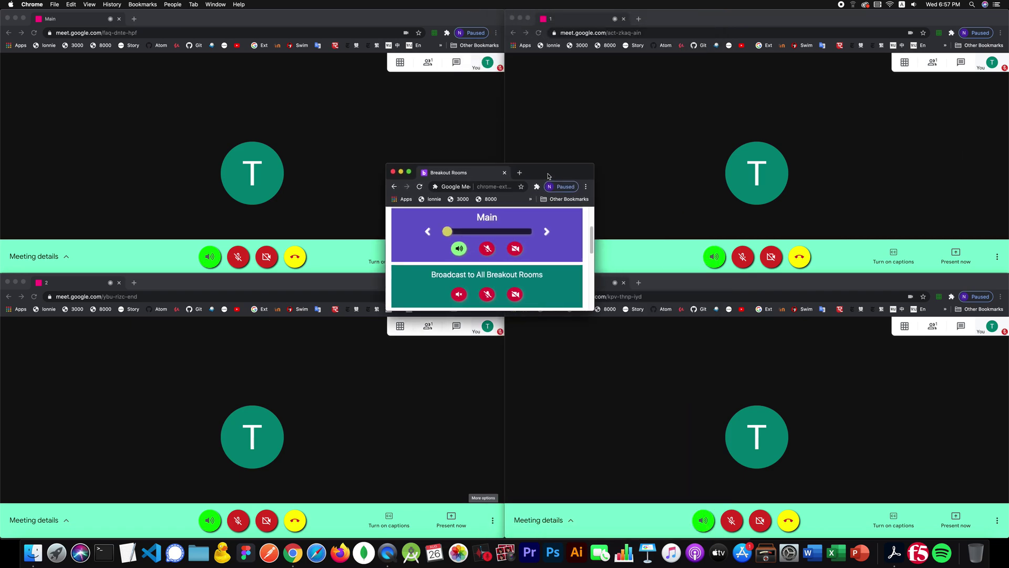
# Switch from the Main room to breakout room 1 and toggle its speaker off and on with the extension controls
pyautogui.click(547, 231)
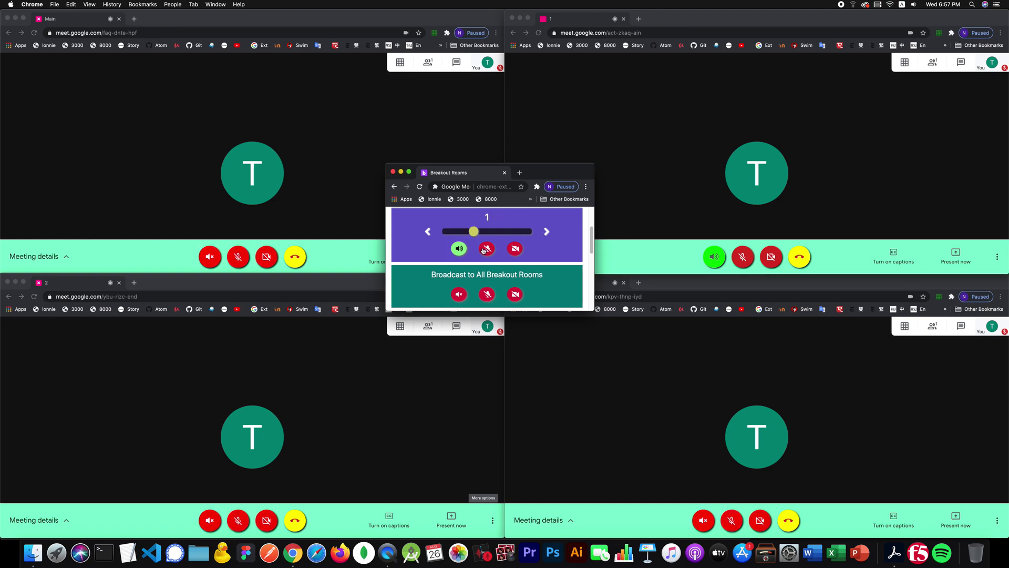
pyautogui.click(459, 249)
pyautogui.click(459, 249)
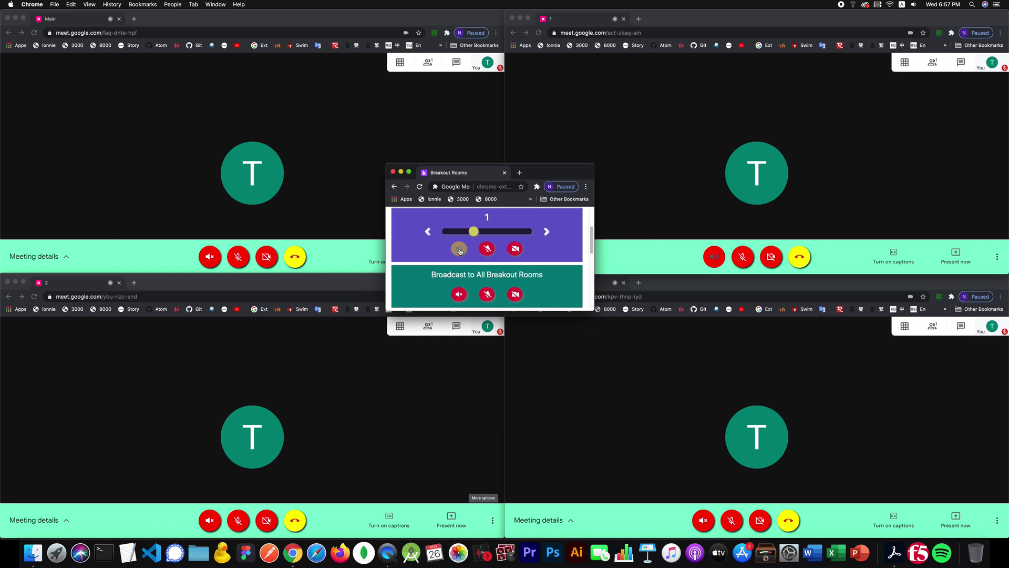
# Toggle the speakers of rooms 1 and 2 directly in their own Meet windows, returning each to its original state
pyautogui.click(715, 258)
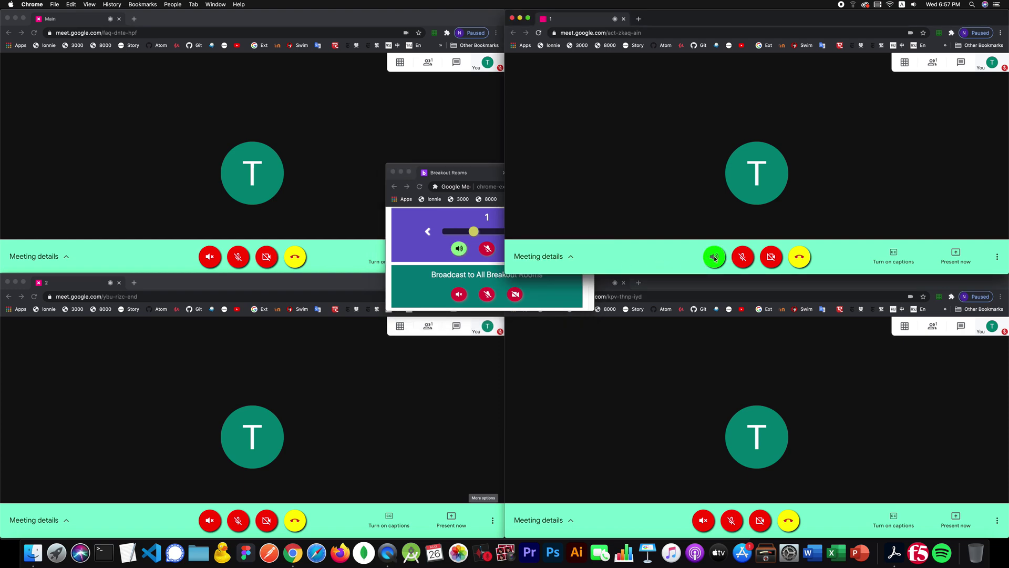
pyautogui.click(715, 258)
pyautogui.click(716, 257)
pyautogui.click(208, 522)
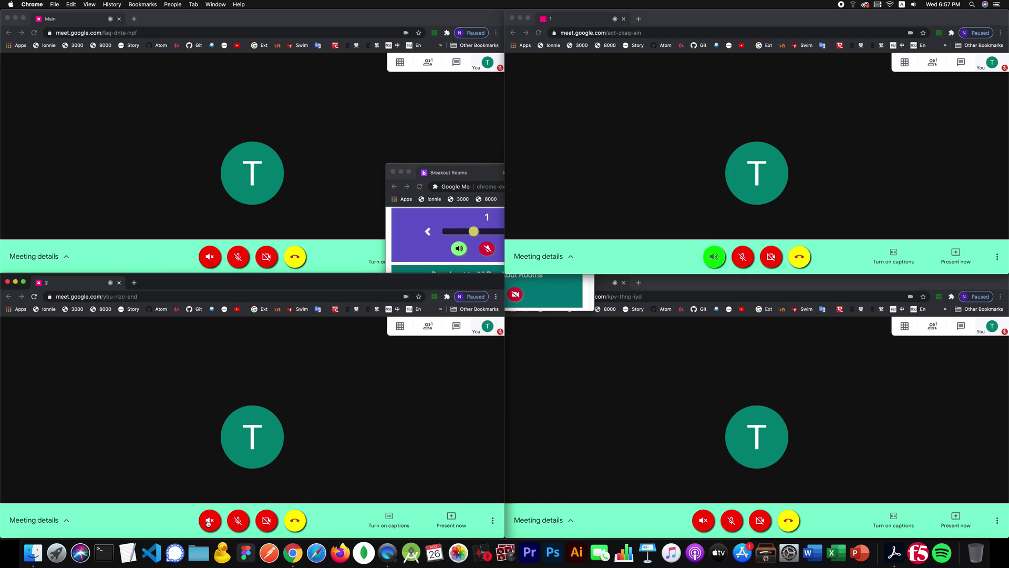
pyautogui.click(209, 522)
pyautogui.click(209, 522)
# Switch to breakout room 2 in the control window and toggle its speaker off and on
pyautogui.click(480, 180)
pyautogui.click(547, 231)
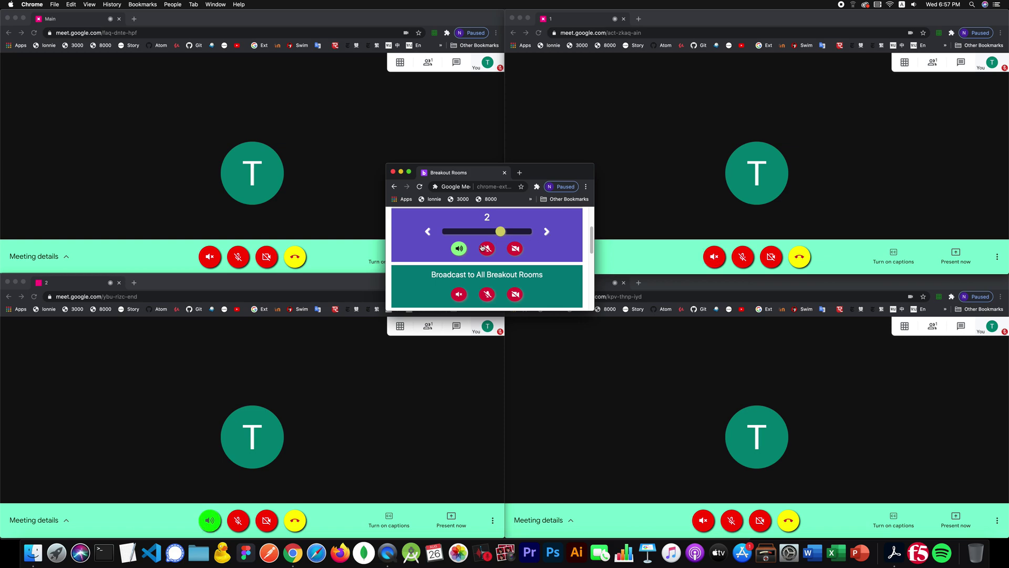
pyautogui.click(458, 249)
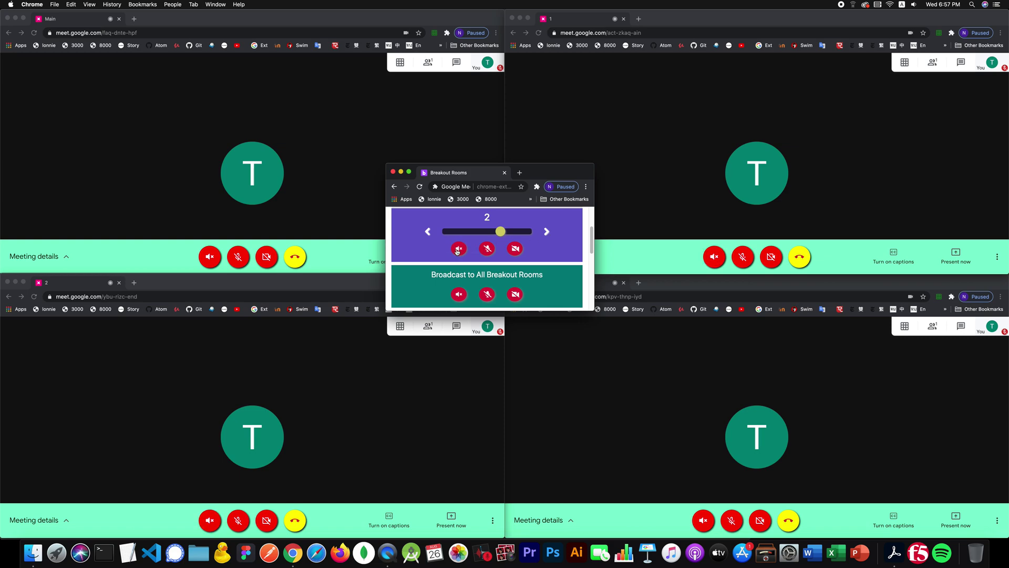
pyautogui.click(459, 251)
# Turn on the microphone and camera for room 2, and move on to breakout room 3 with them active
pyautogui.click(493, 250)
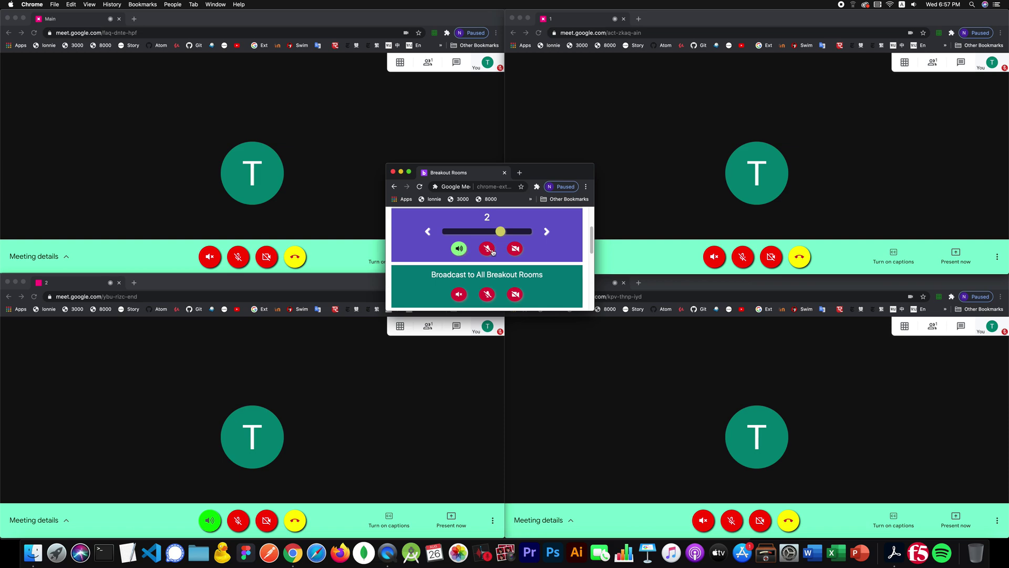
pyautogui.click(516, 249)
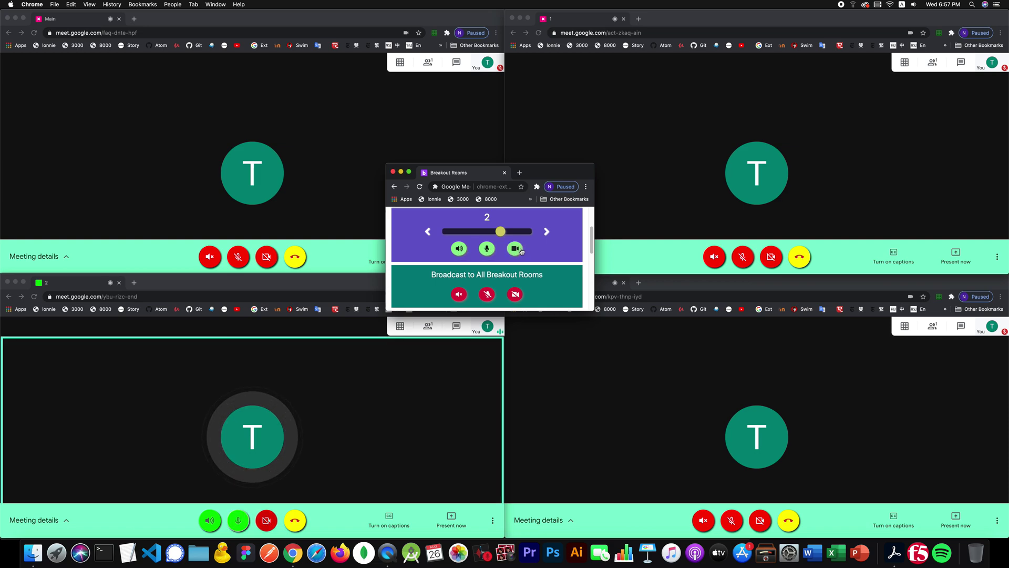
pyautogui.click(547, 231)
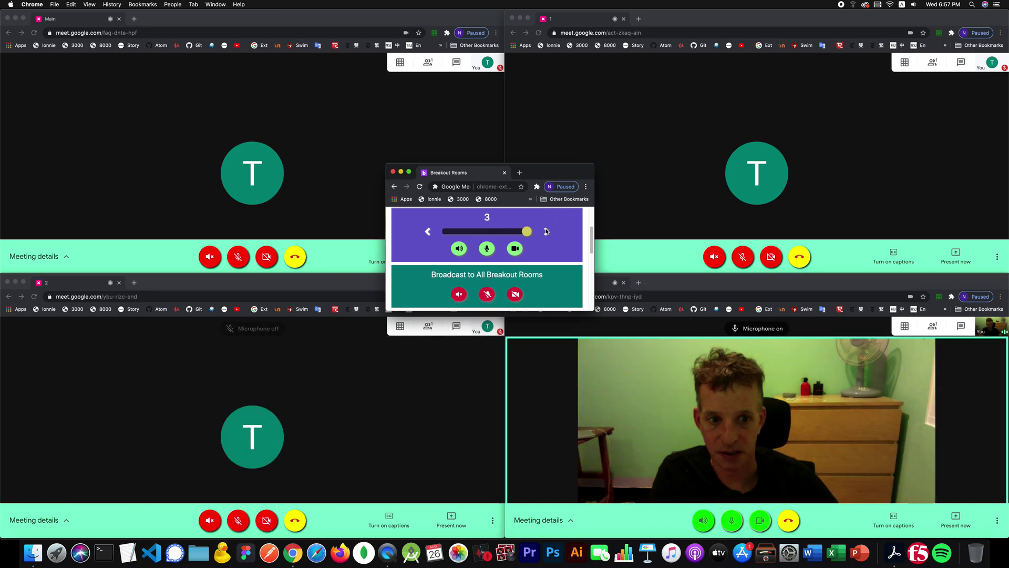
# Cycle the active room from breakout room 3 to Main and on to breakout room 1, keeping microphone and camera active
pyautogui.click(546, 231)
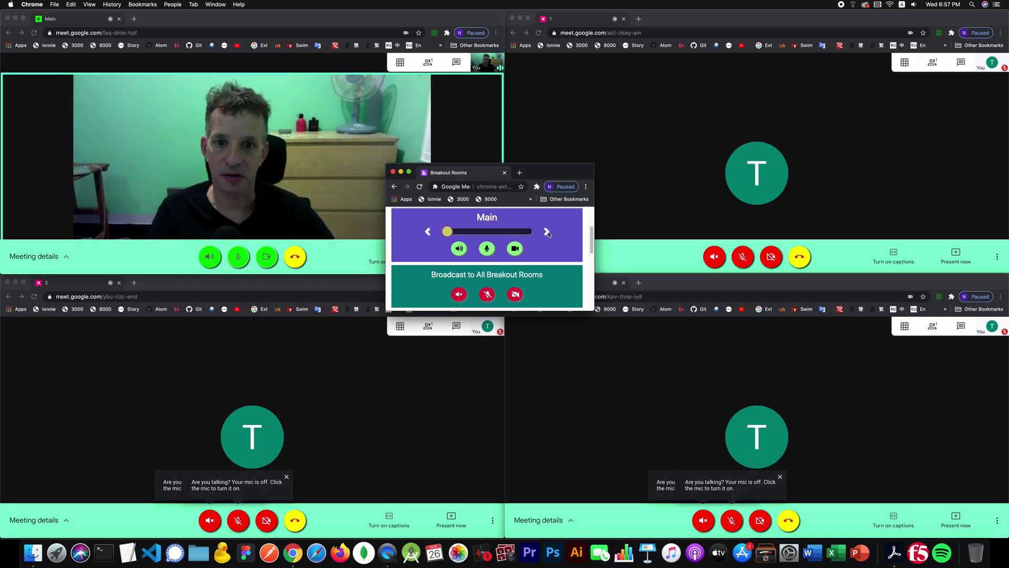
pyautogui.click(546, 232)
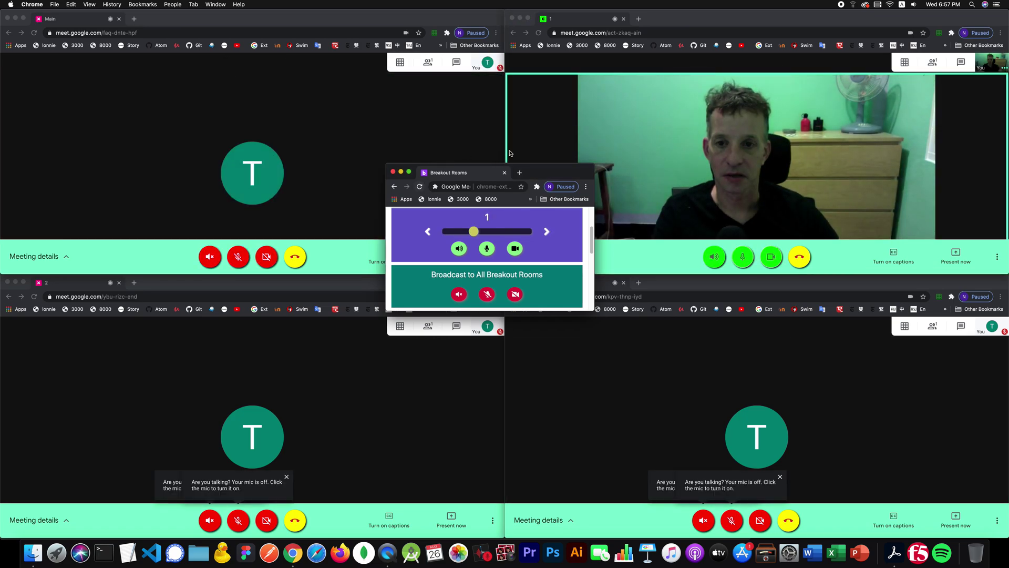
pyautogui.click(610, 143)
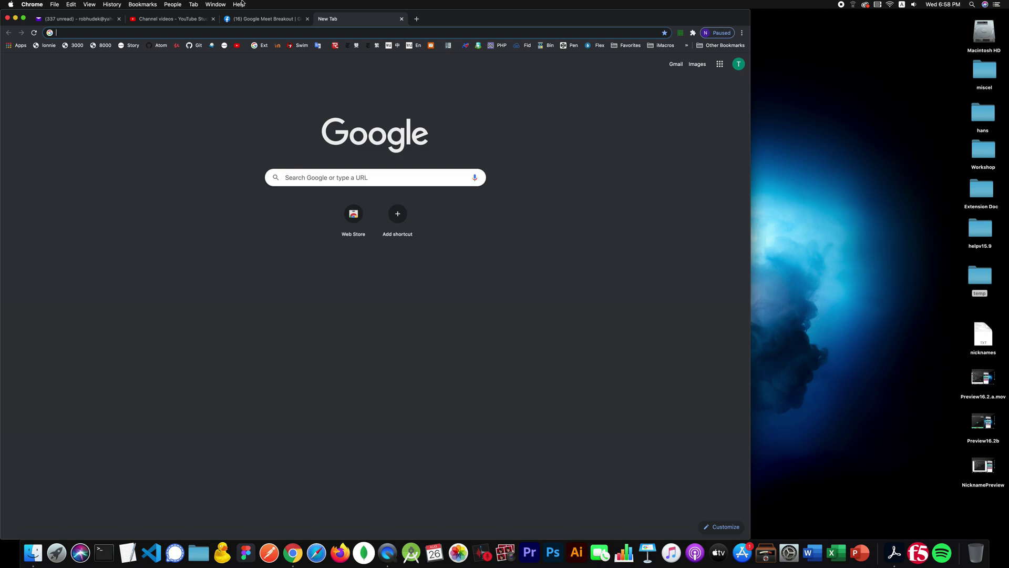
pyautogui.click(216, 4)
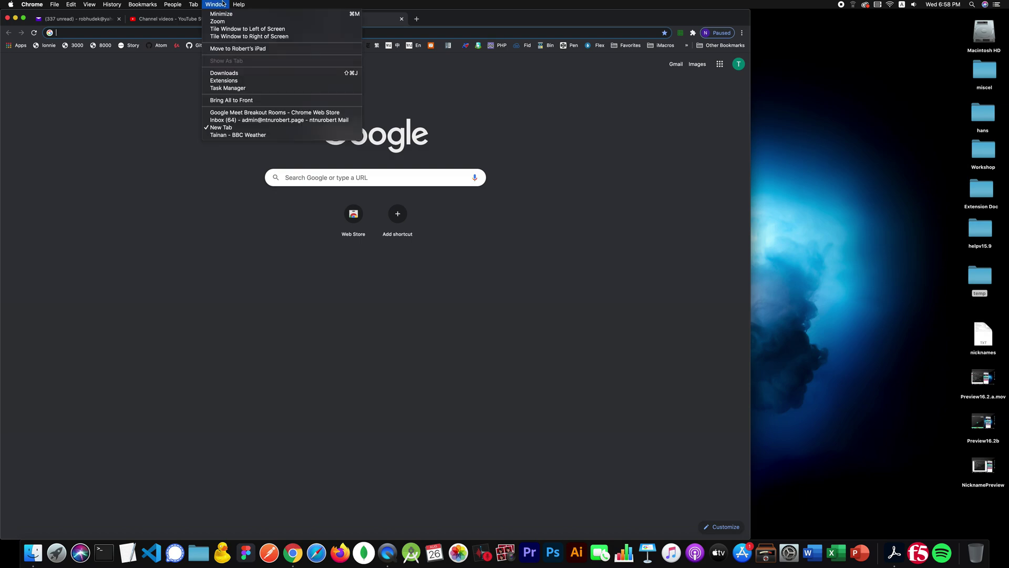
pyautogui.click(233, 82)
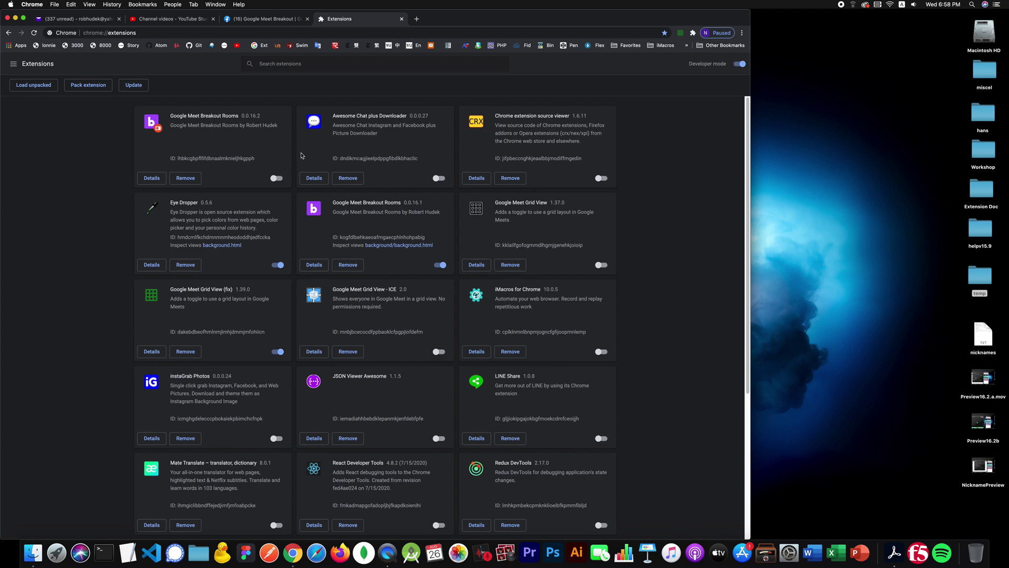
pyautogui.click(402, 19)
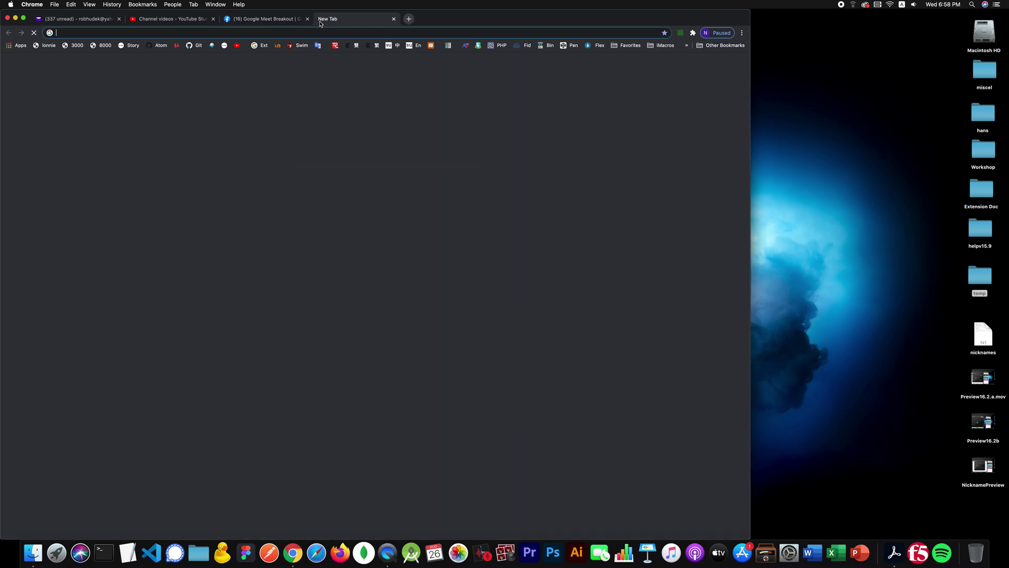
# Disable and re-enable the Google Meet Breakout Rooms 0.0.16.1 extension on Chrome's extensions page, and close that page
pyautogui.click(322, 19)
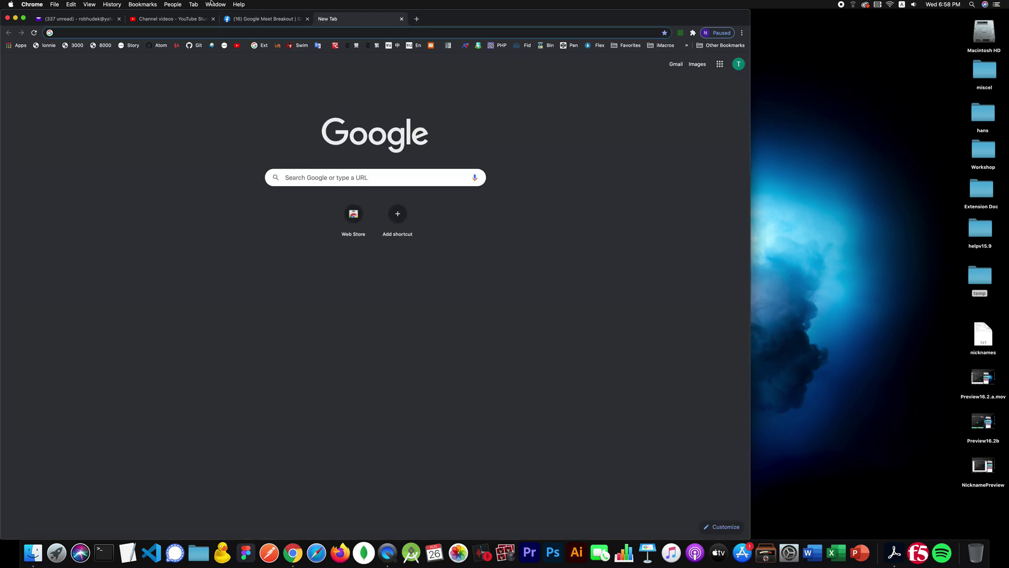
pyautogui.click(212, 4)
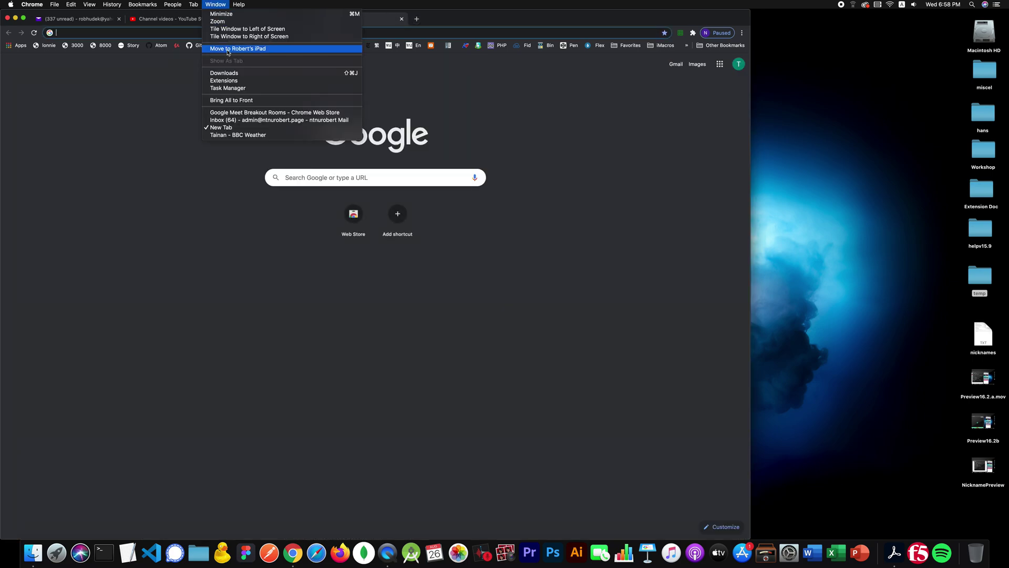
pyautogui.click(235, 81)
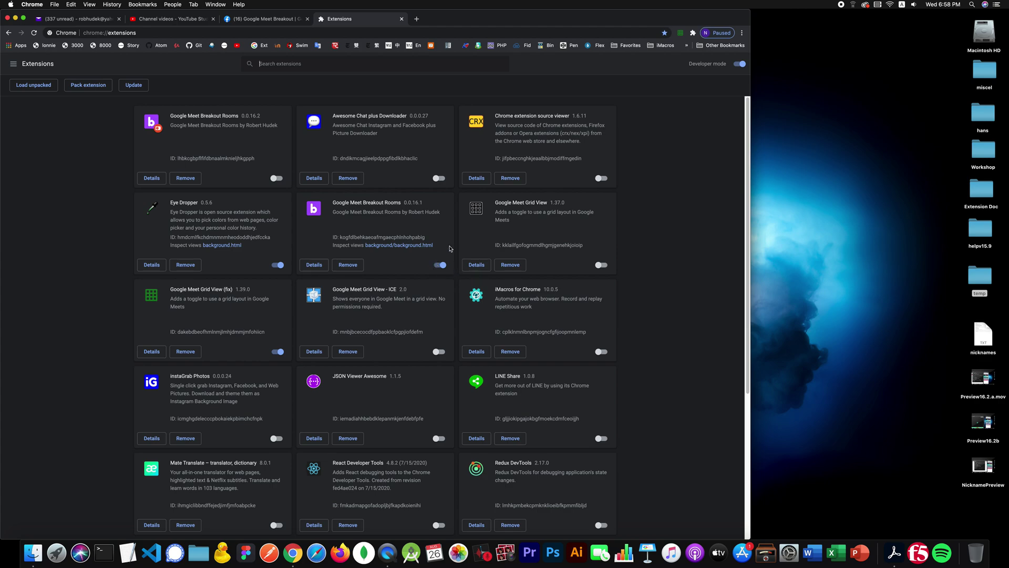
pyautogui.click(439, 266)
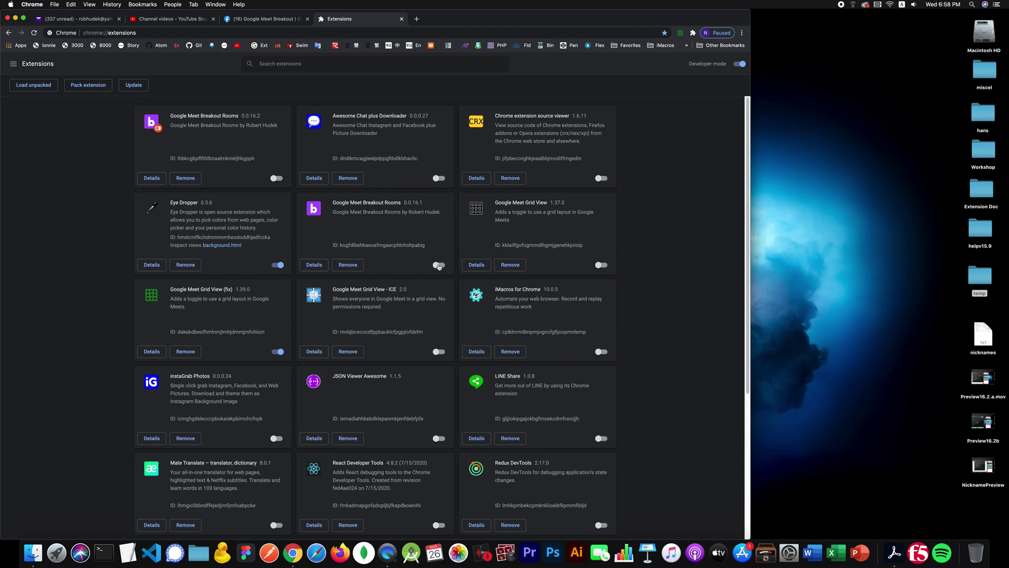
pyautogui.click(442, 265)
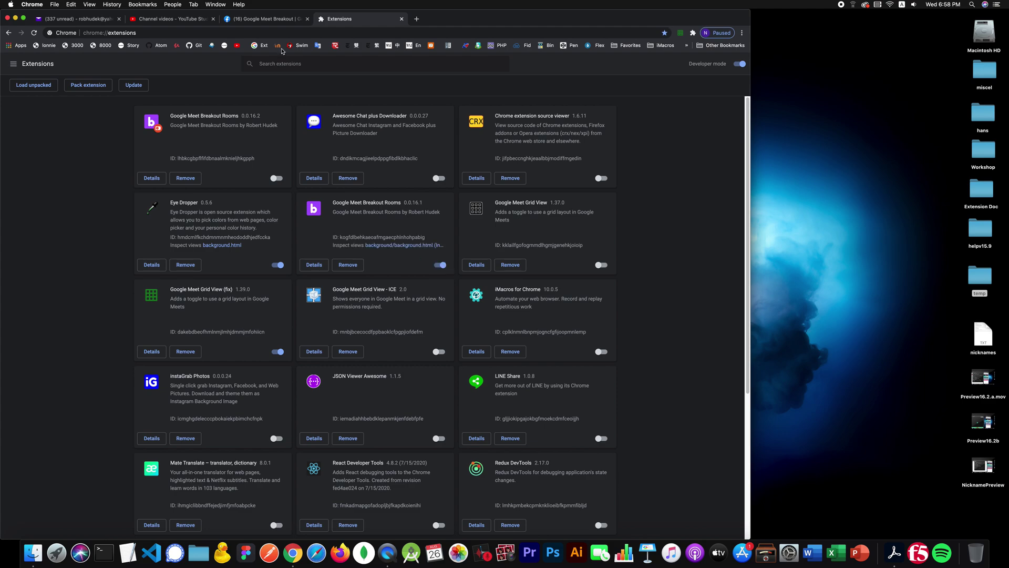
pyautogui.click(402, 19)
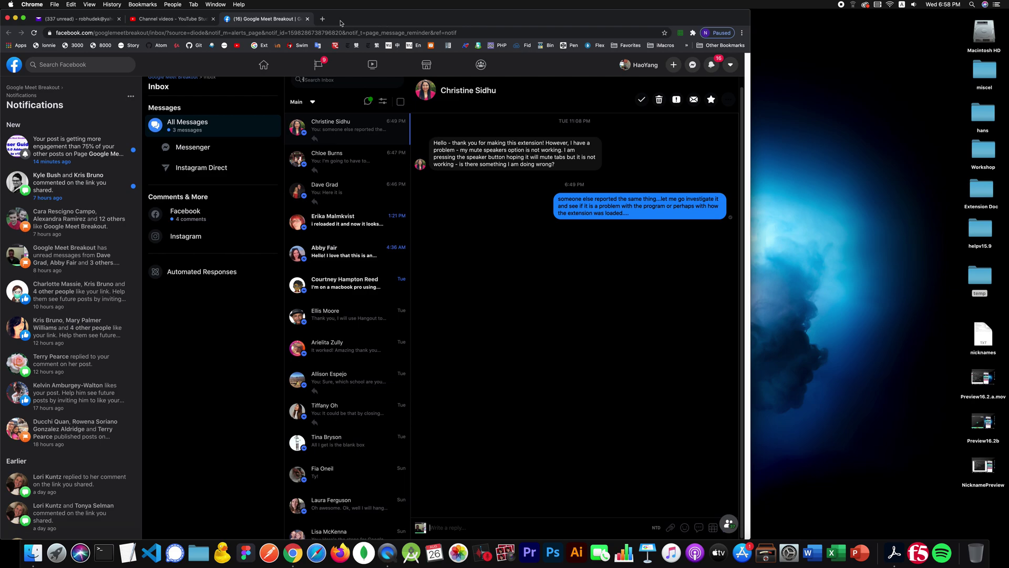
# Launch the Breakout Rooms extension from a new browser tab, move its window over the browser, and return to its Meet view
pyautogui.click(325, 20)
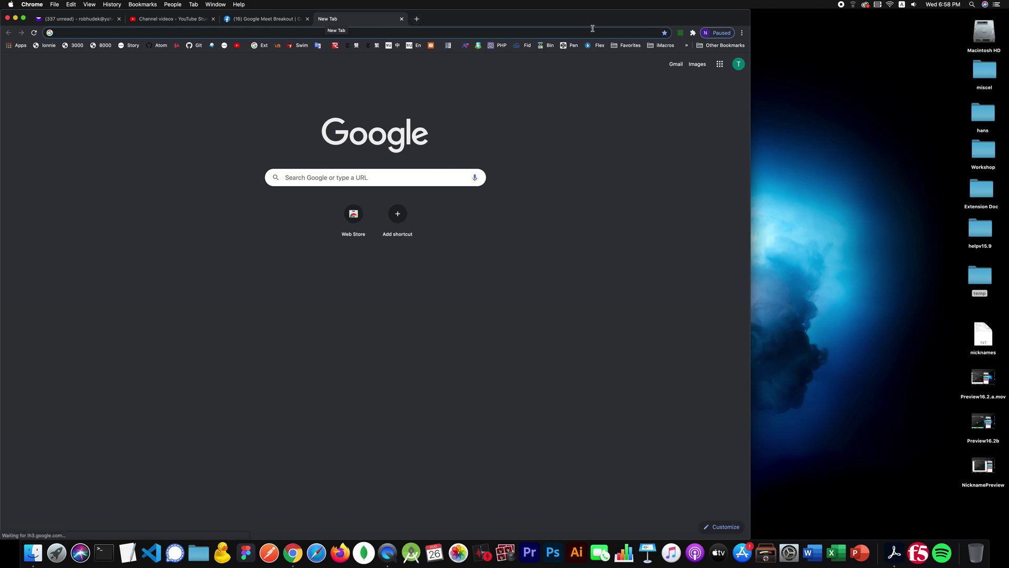
pyautogui.click(693, 33)
pyautogui.click(602, 107)
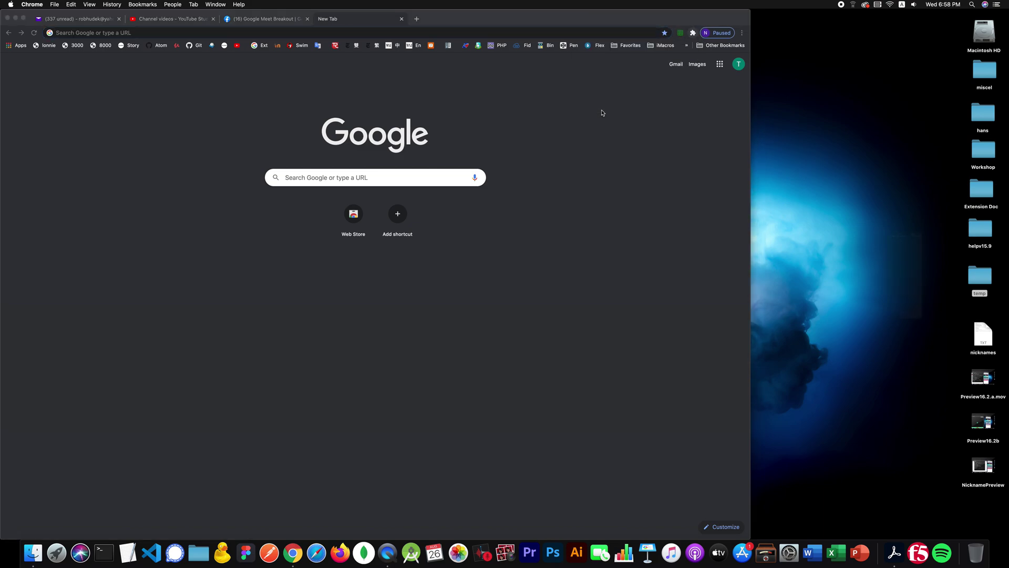
pyautogui.moveTo(948, 20); pyautogui.dragTo(562, 3)
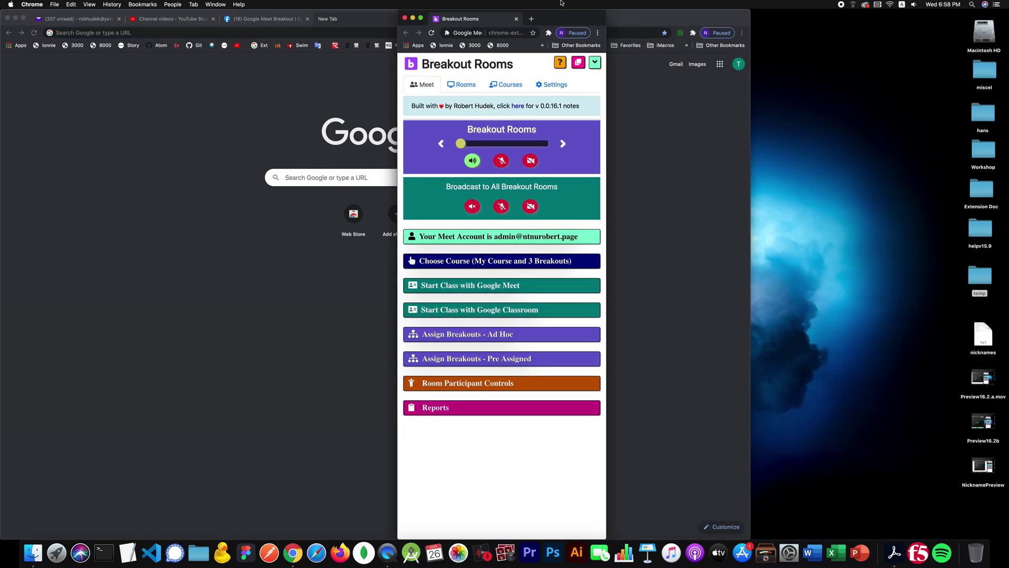
pyautogui.click(462, 85)
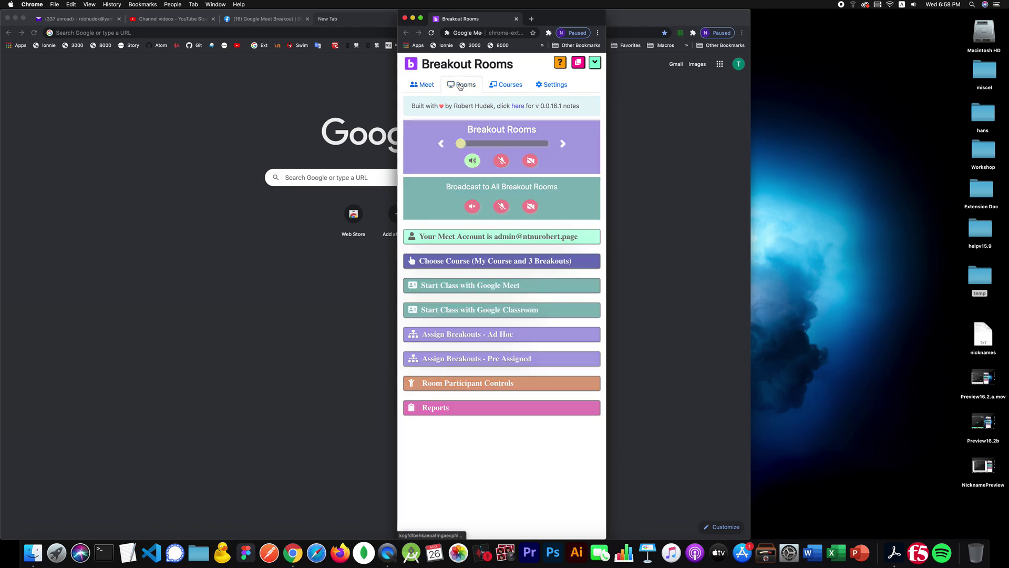
pyautogui.click(421, 86)
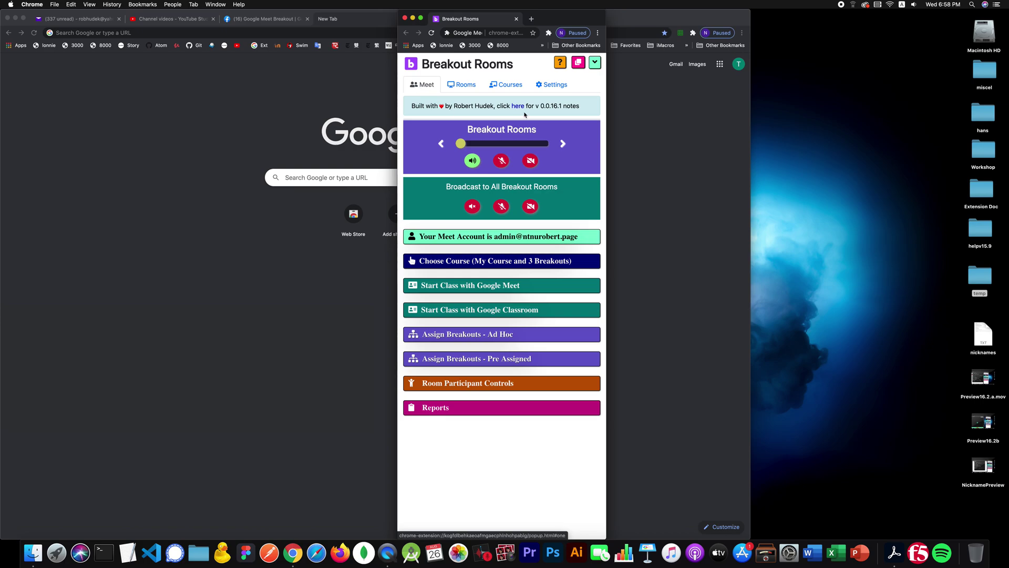
# Open the Export and Import Everything dialog from the courses list, review its export and import options, and dismiss it
pyautogui.click(506, 86)
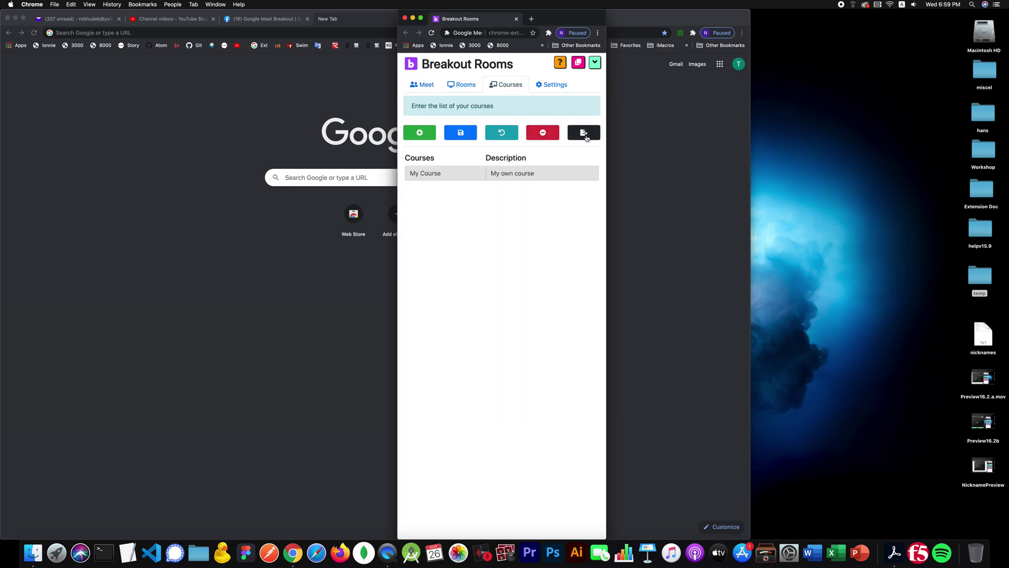
pyautogui.click(584, 134)
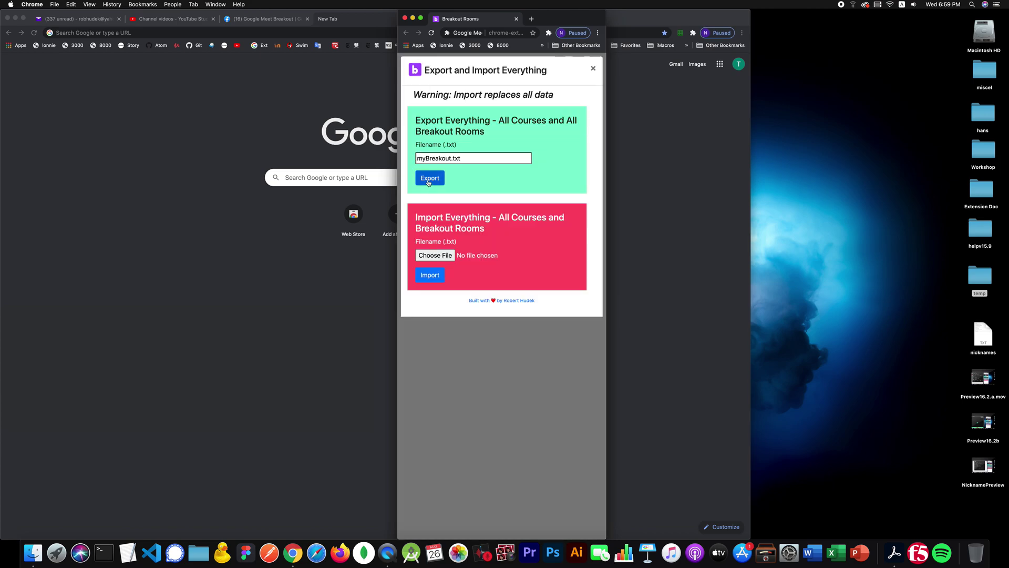
pyautogui.click(472, 324)
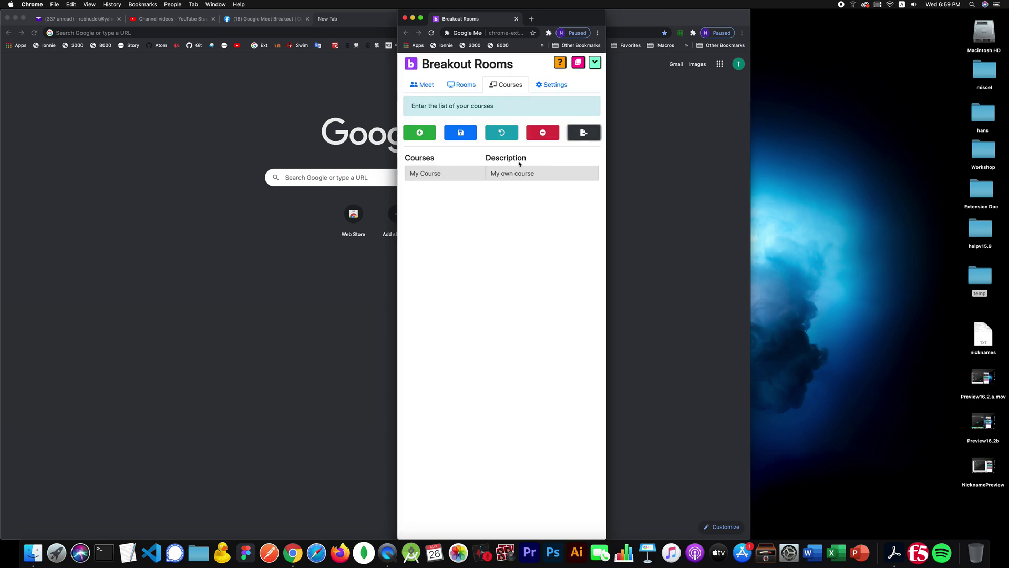
# Bring the Breakout Rooms window back from behind the browser and review the courses' export and import dialog again
pyautogui.click(257, 158)
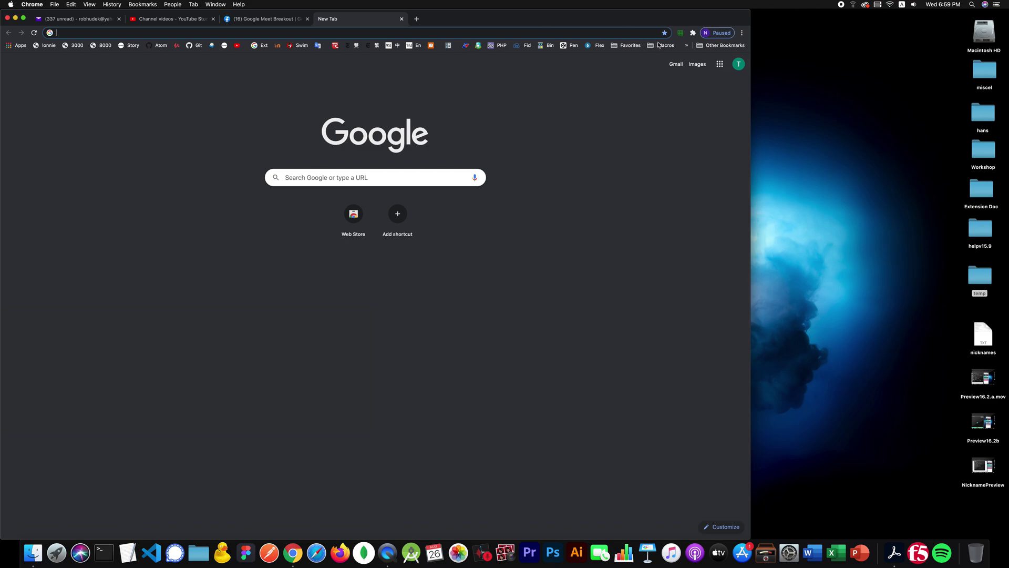
pyautogui.click(692, 34)
pyautogui.click(619, 109)
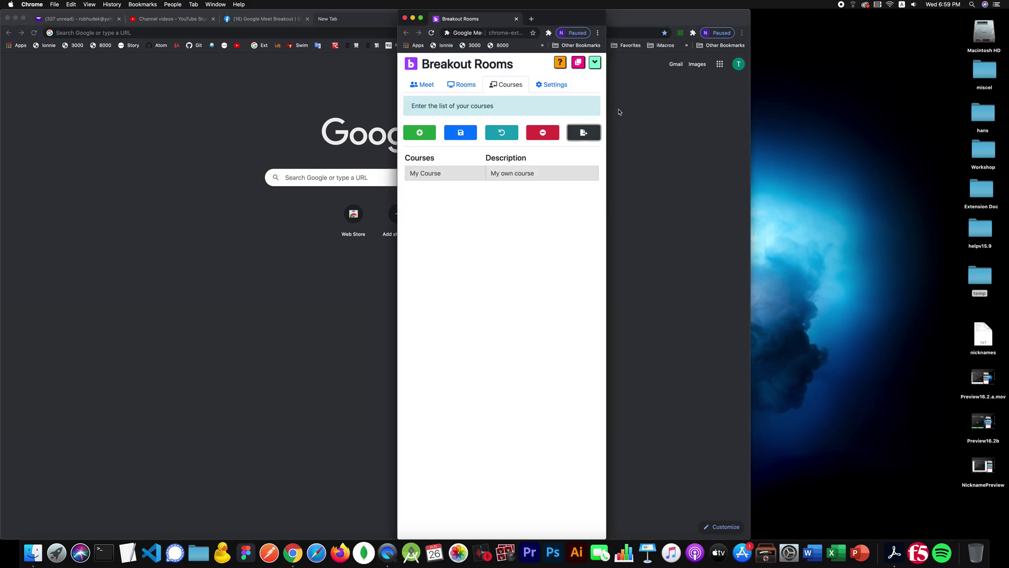
pyautogui.click(501, 89)
pyautogui.click(583, 132)
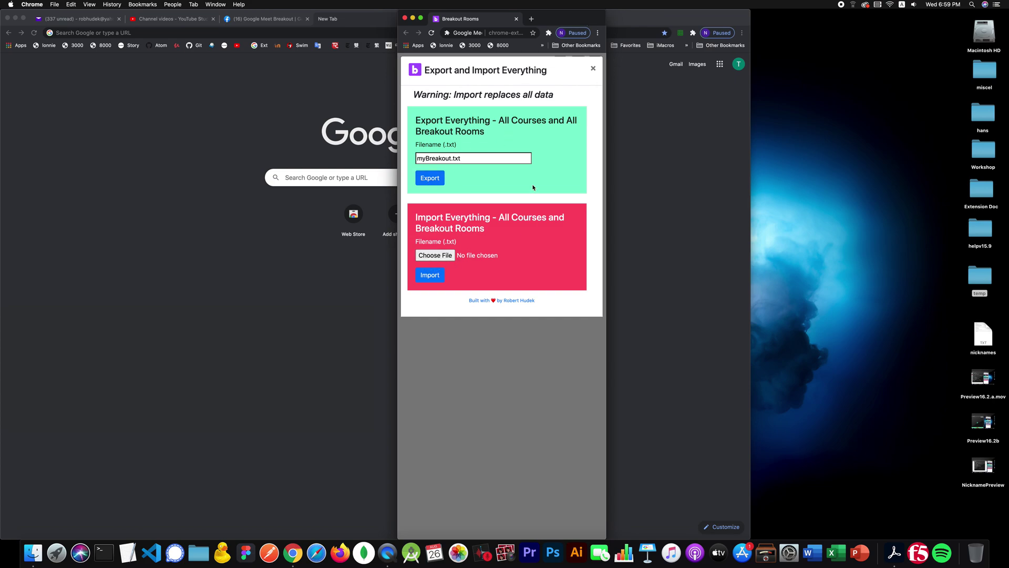
pyautogui.click(485, 378)
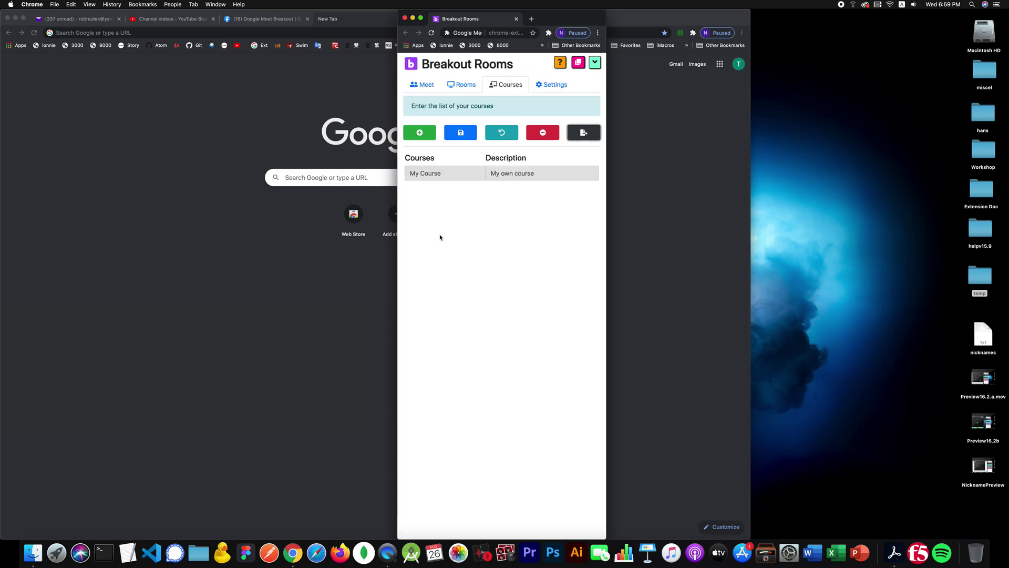
# Shrink the Breakout Rooms window, look through its Meet room controls, and expand it to full height again
pyautogui.click(594, 63)
pyautogui.scroll(2, 477, 91)
pyautogui.click(423, 85)
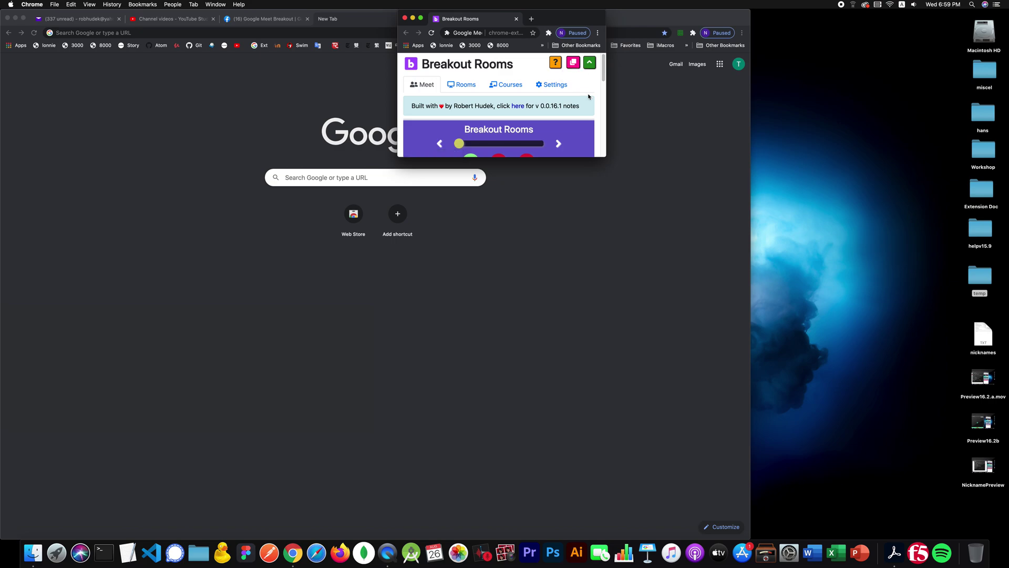
pyautogui.scroll(-3, 589, 97)
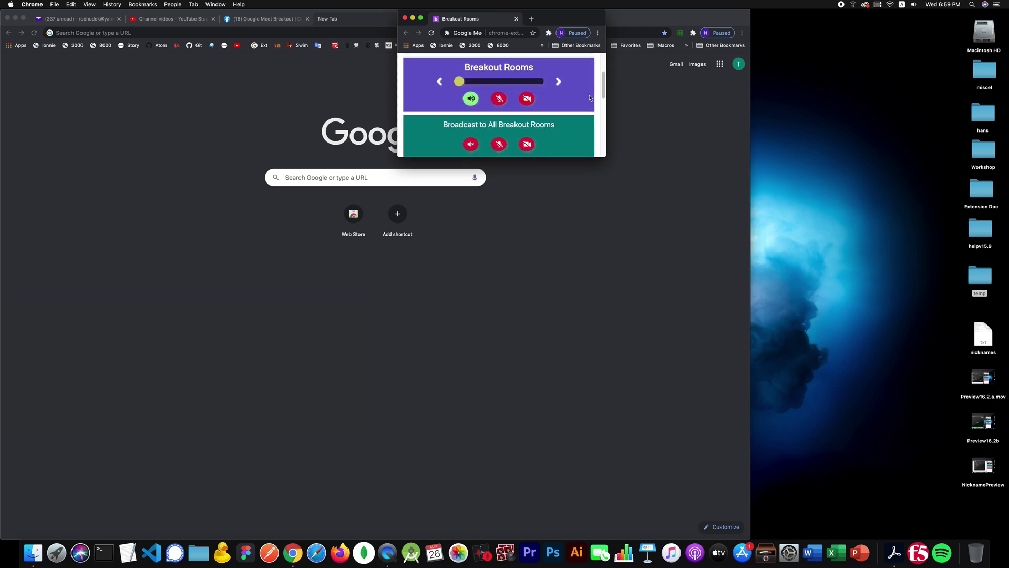
pyautogui.scroll(3, 577, 77)
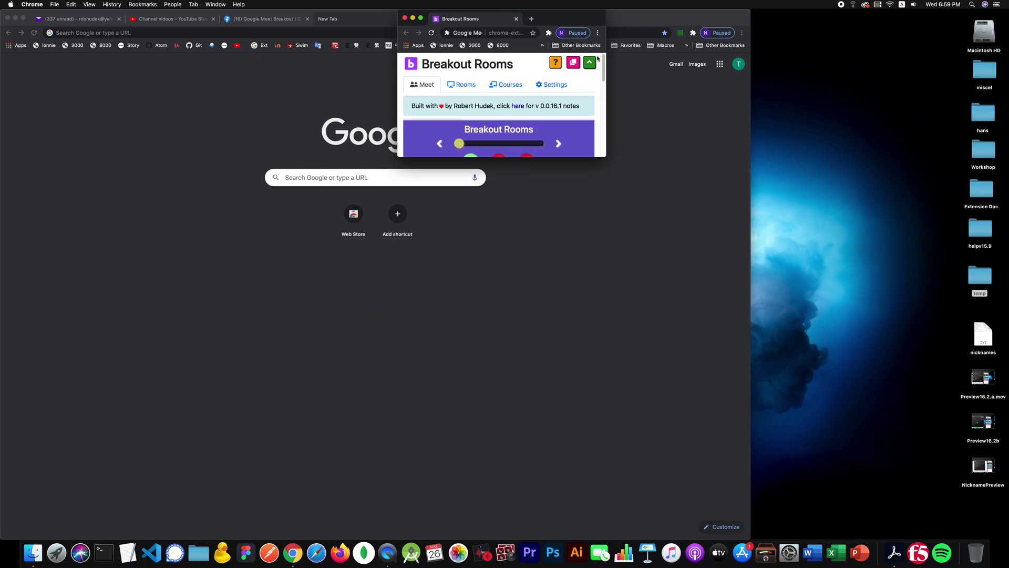
pyautogui.click(594, 64)
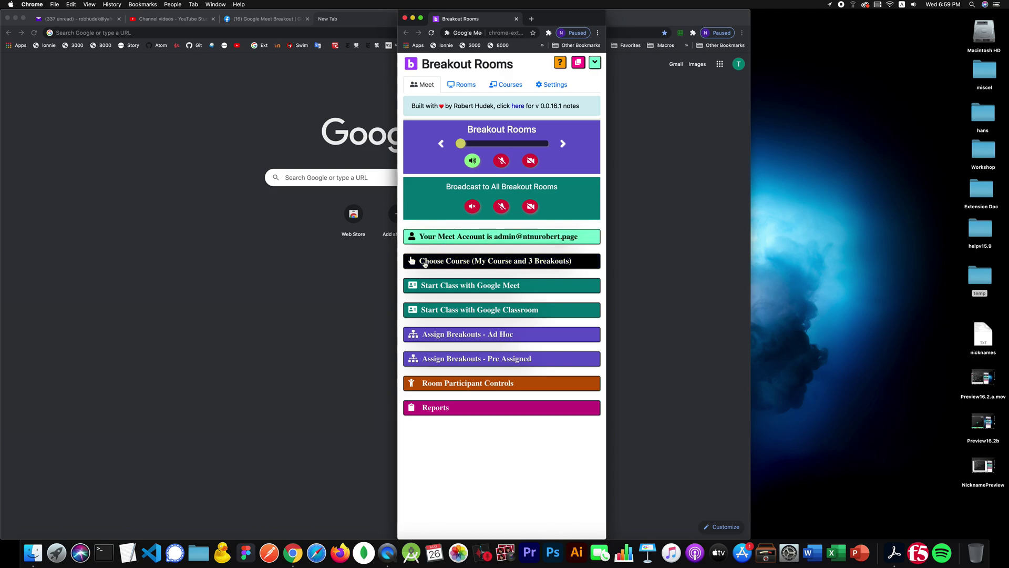
# Start the class with Google Meet, opening both the main room and the breakout rooms
pyautogui.click(486, 289)
pyautogui.click(575, 313)
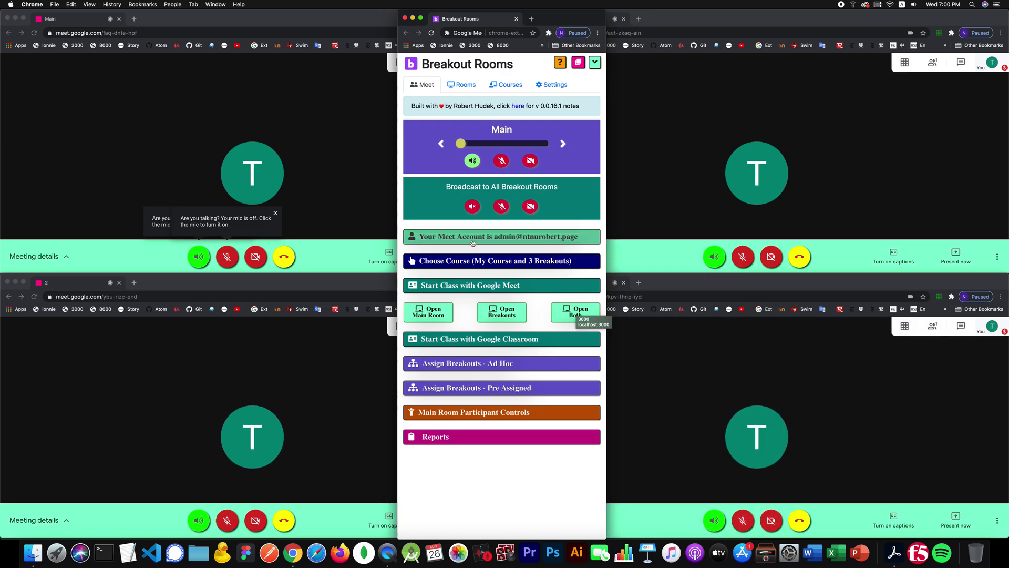
# Toggle the Main room's speaker off and on, and test its microphone control from the extension window
pyautogui.click(472, 161)
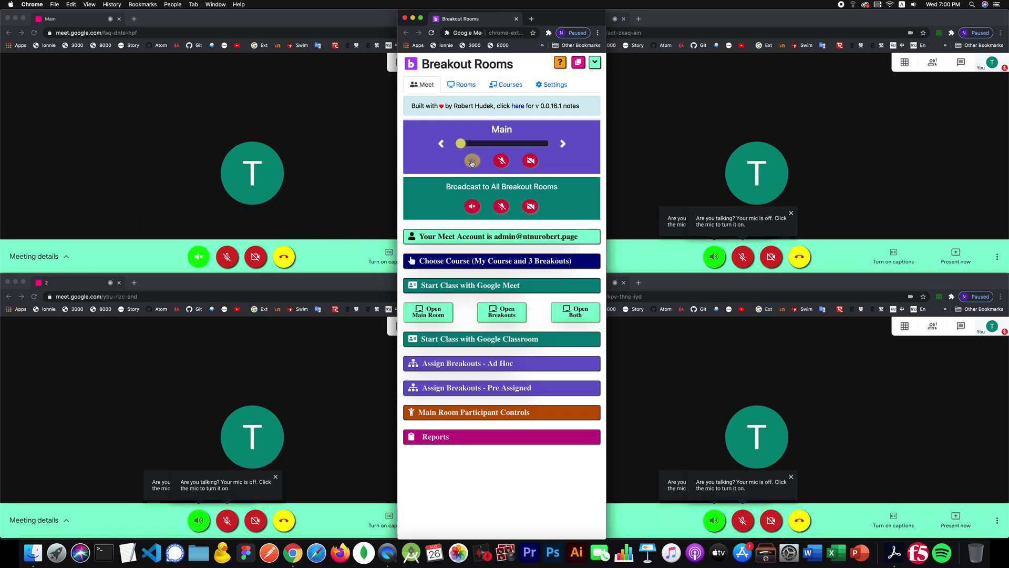
pyautogui.click(472, 160)
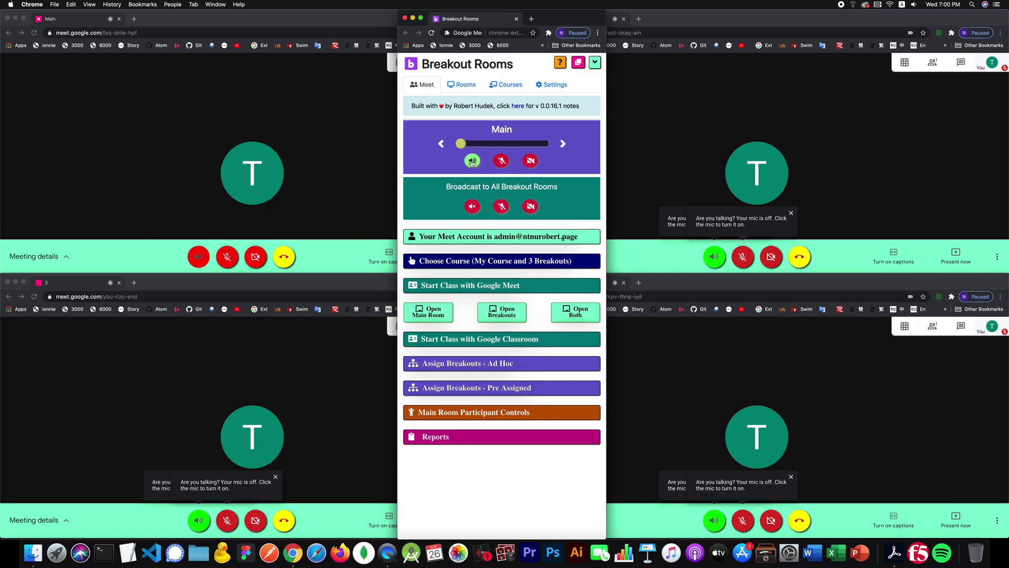
pyautogui.click(502, 161)
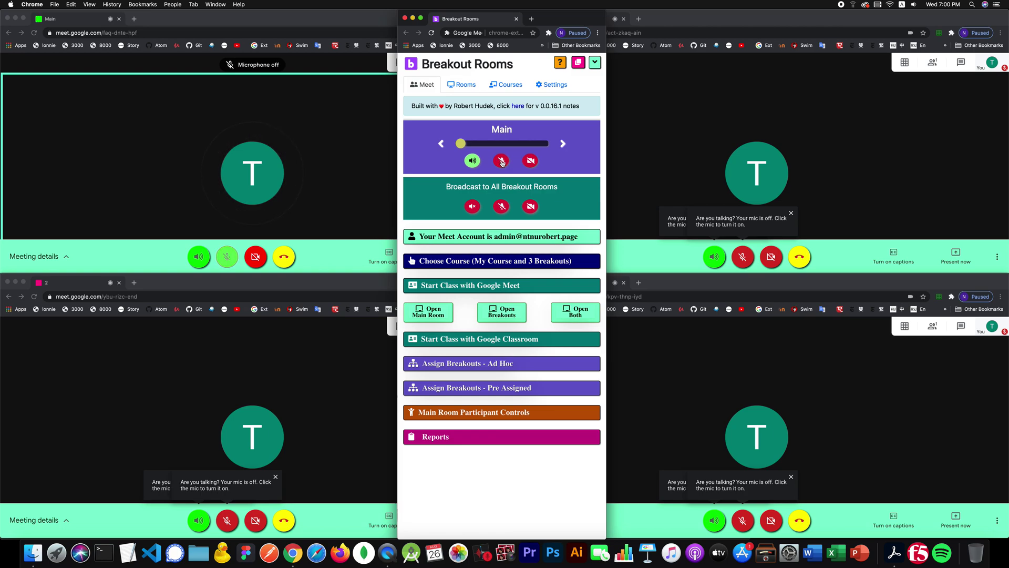
# Launch TextEdit and move the Breakout Rooms window aside from its file dialog, closing the stray new Chrome window
pyautogui.click(128, 552)
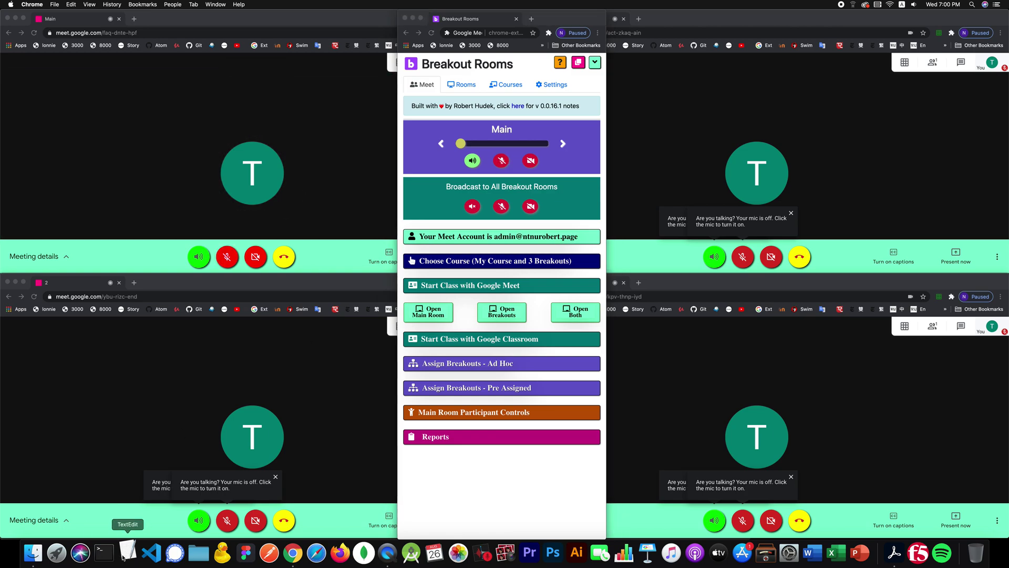
pyautogui.click(576, 23)
pyautogui.press('super+n')
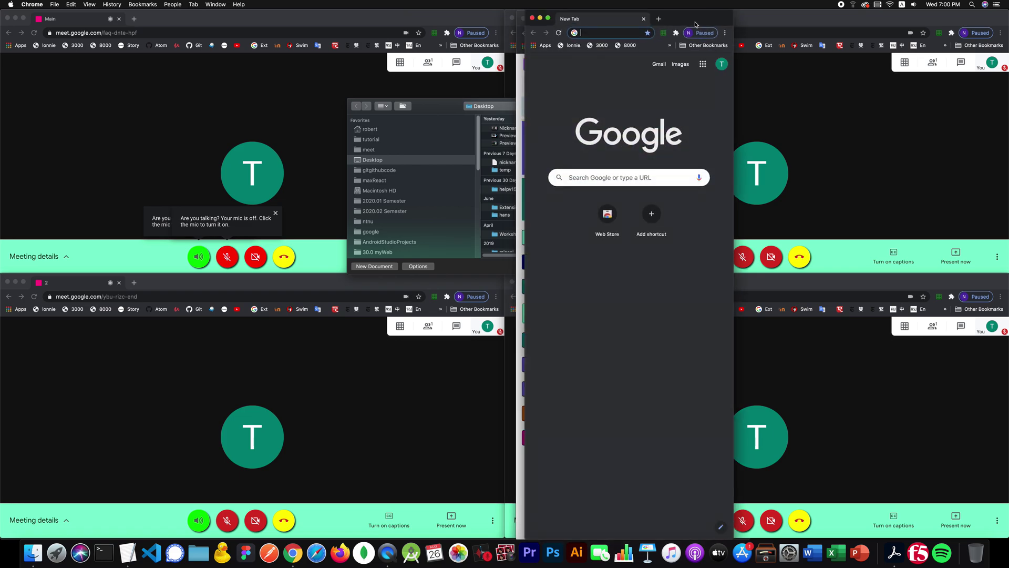
pyautogui.press('super+w')
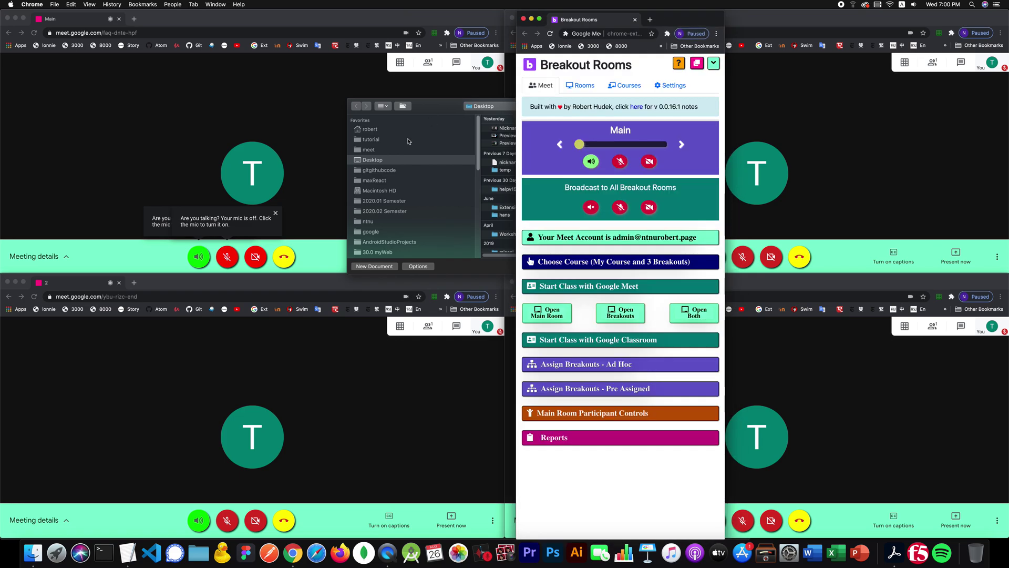
# Create a new TextEdit document, enlarge its window, and write the heading "What can I do if the extension is not behaving properly?"
pyautogui.click(423, 112)
pyautogui.press('super+n')
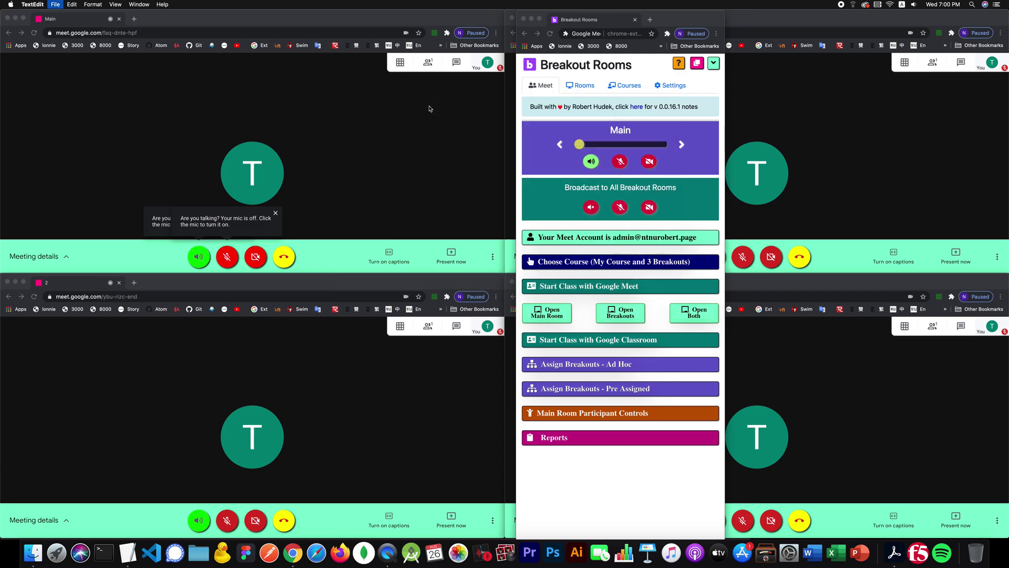
pyautogui.moveTo(375, 207); pyautogui.dragTo(556, 427)
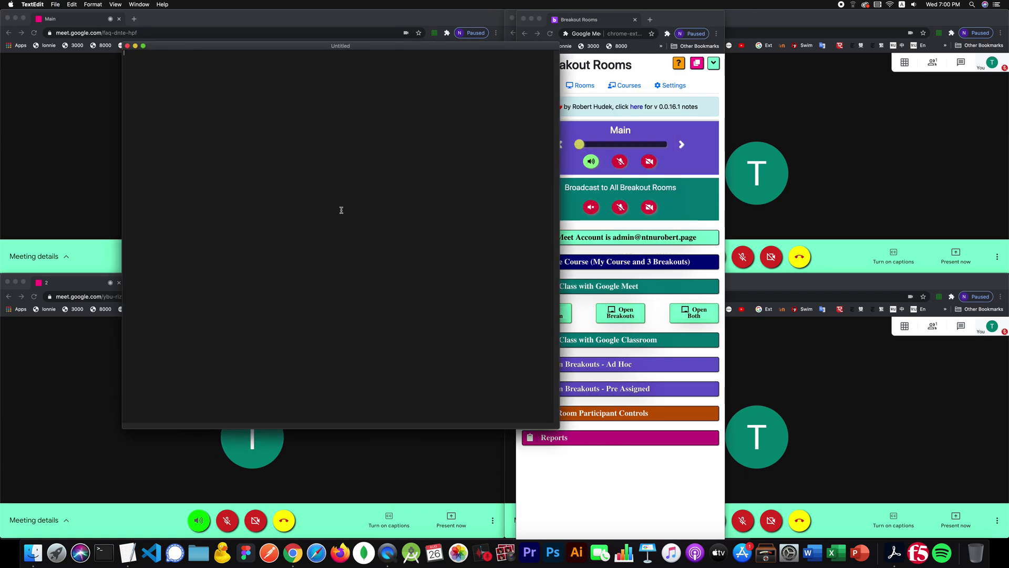
pyautogui.write('What can I do i')
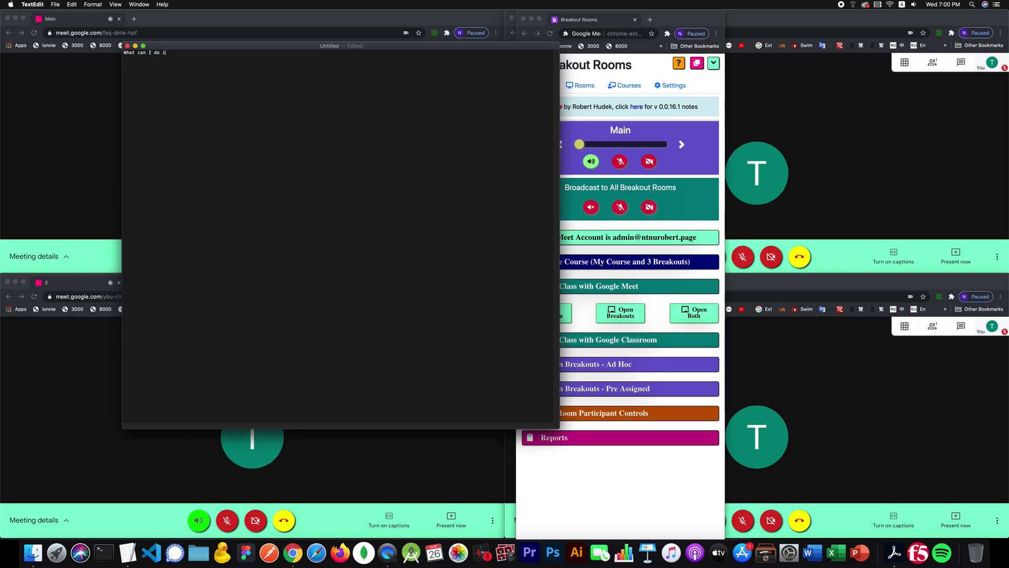
pyautogui.write('f the extension is not behaving proper')
# Enlarge the font of all the text in the document until the heading is about twice as wide
pyautogui.press('super+a')
pyautogui.press('super+plus')
pyautogui.press('super+plus')
pyautogui.press('super+plus')
pyautogui.press('super+plus')
pyautogui.press('super+plus')
pyautogui.press('super+plus')
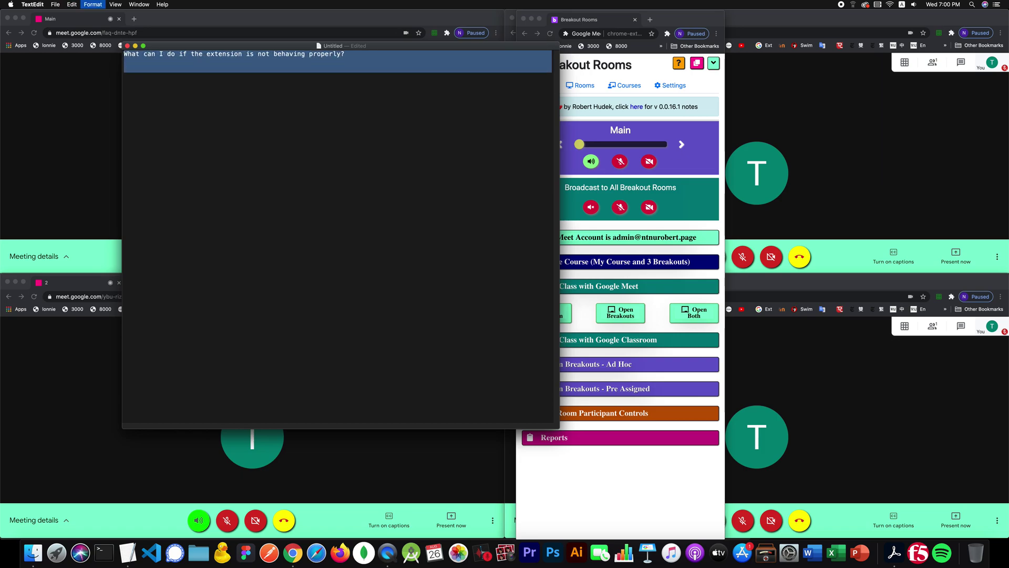
pyautogui.press('super+plus')
pyautogui.press('super+plus')
pyautogui.press('super+plus')
pyautogui.press('super+plus')
pyautogui.press('super+plus')
pyautogui.press('super+plus')
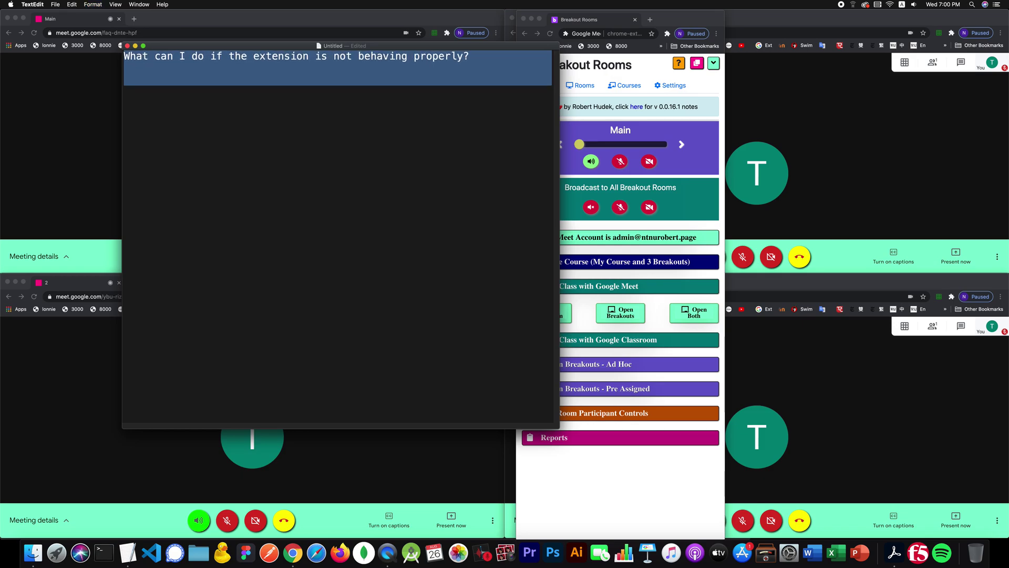
# Switch to the Breakout Rooms window and open the help's FAQ answer on why the extension is not working properly
pyautogui.click(651, 54)
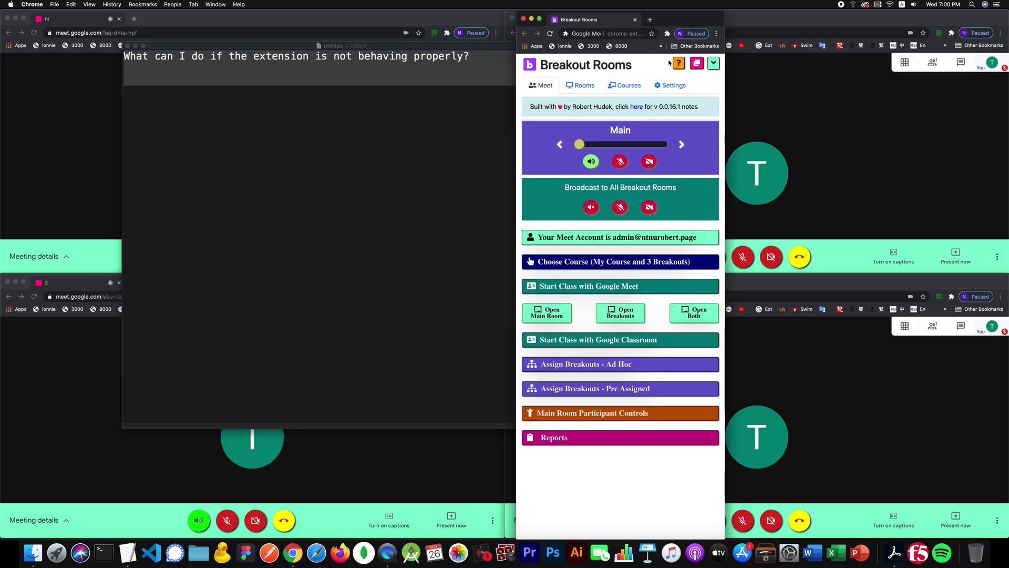
pyautogui.click(678, 63)
pyautogui.scroll(-3, 573, 258)
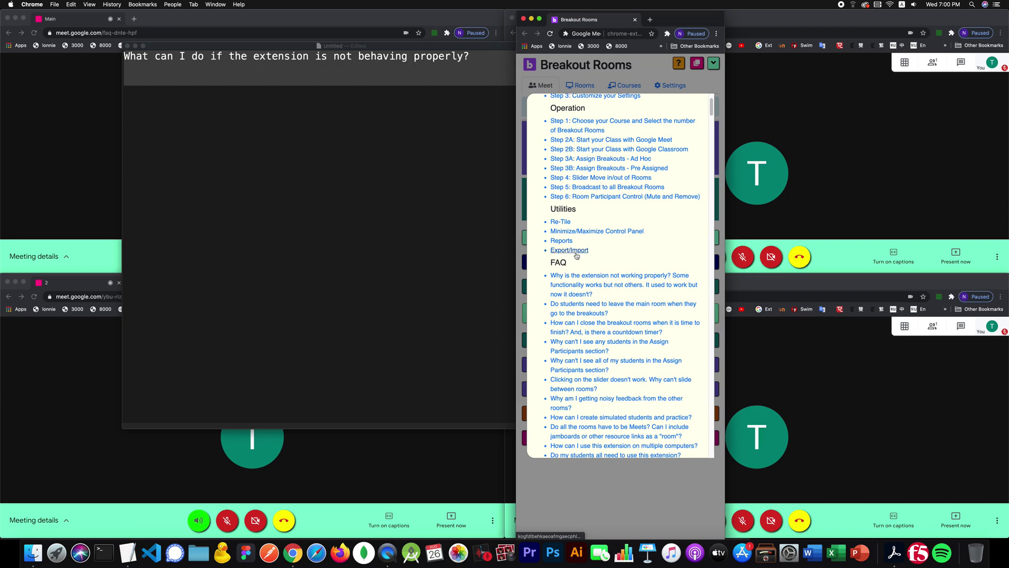
pyautogui.click(632, 279)
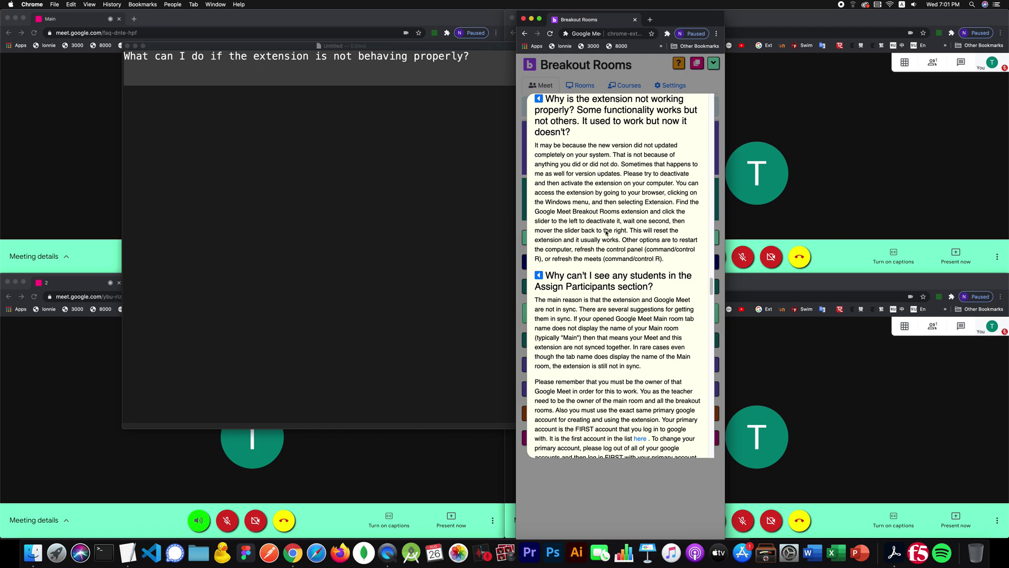
# In TextEdit, add the bullet "chrome browser/window menu/extensions slider off, wait 2 seconds, slider on" below the heading, followed by an empty bullet
pyautogui.click(401, 155)
pyautogui.click(203, 131)
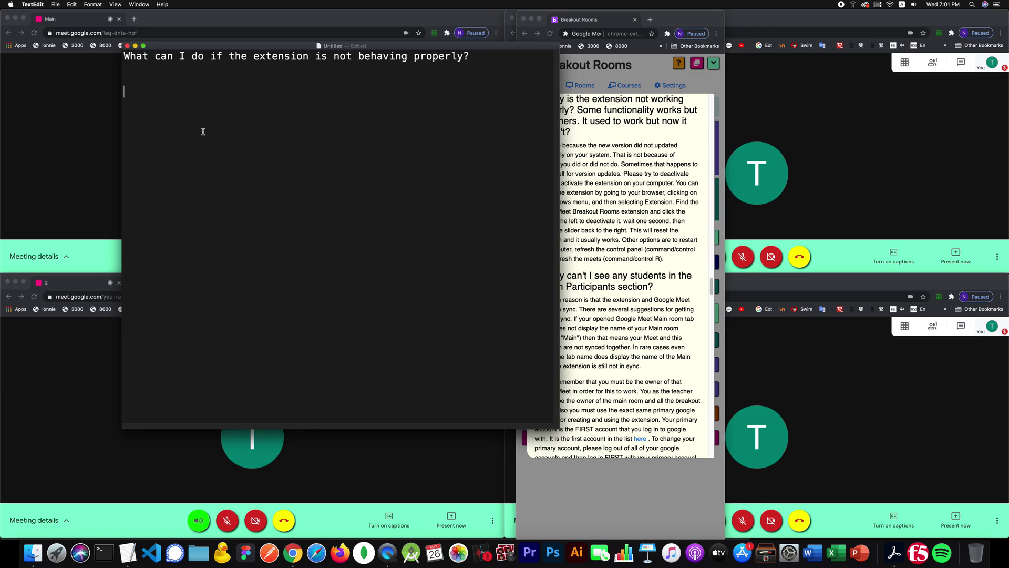
pyautogui.write('• chrome browser/w')
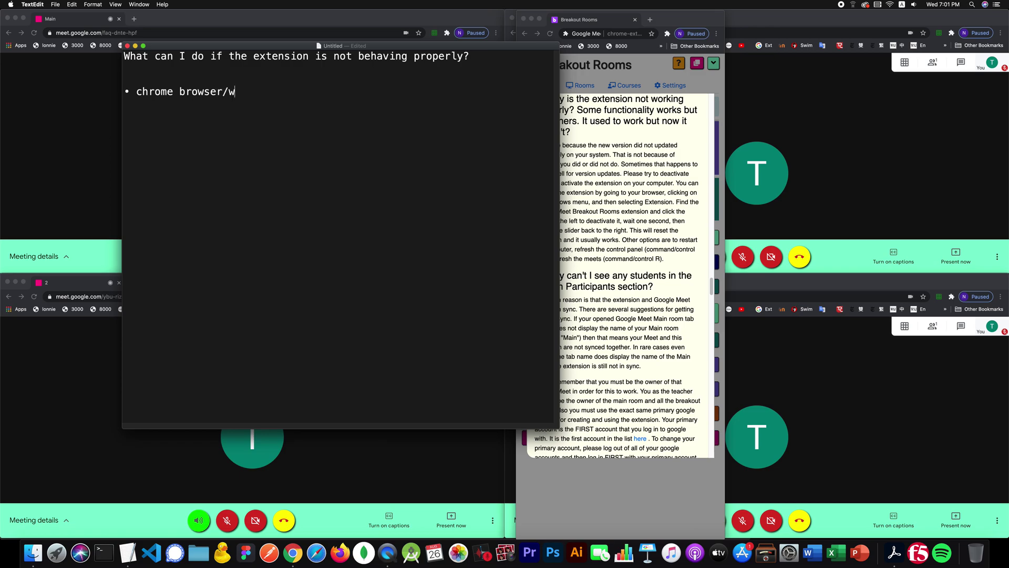
pyautogui.write('indow menu/extensions')
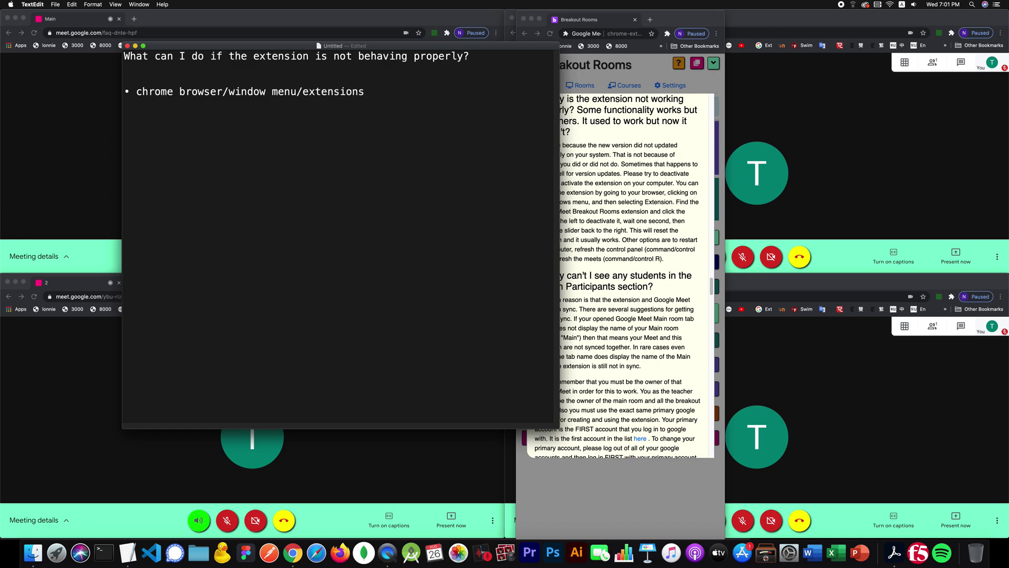
pyautogui.write(' slider off, wait 2 seconds, ')
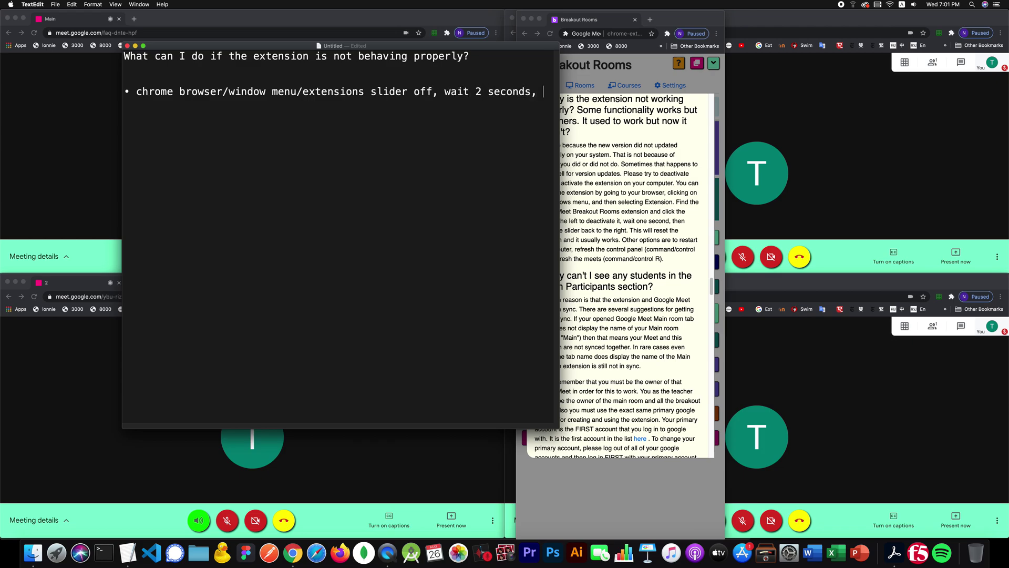
pyautogui.write('slider on')
pyautogui.write('•')
# Begin the first bullet with "Deactivating extension:" and end it with the sentence "This does not delete your data"
pyautogui.click(136, 92)
pyautogui.write('Deactivating')
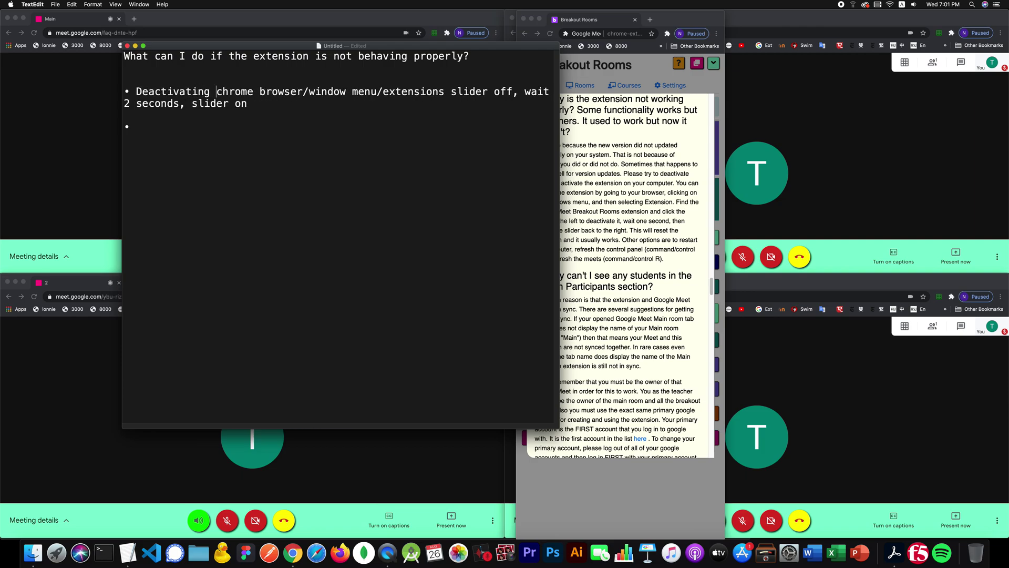
pyautogui.write(' extension: ')
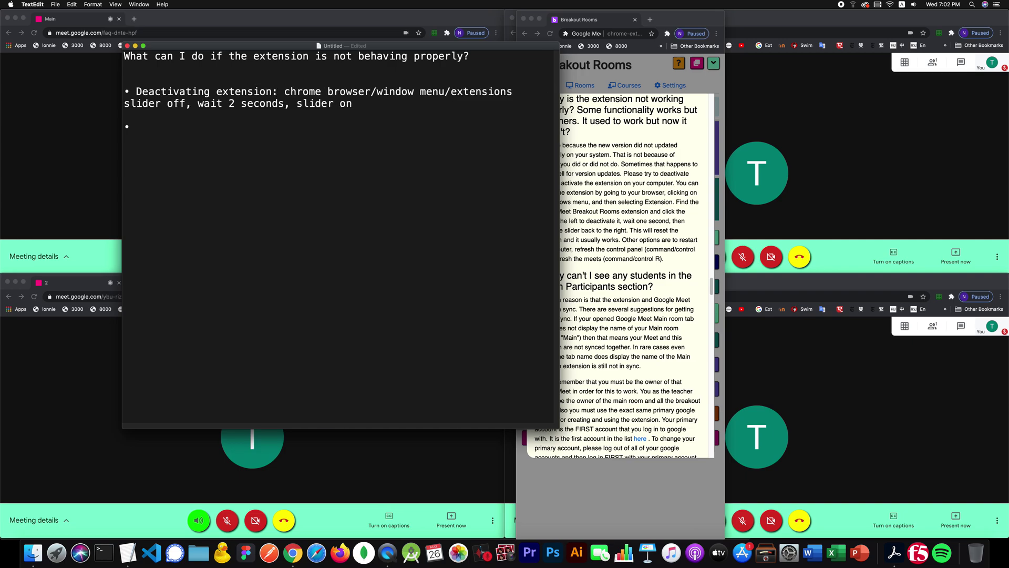
pyautogui.write('This does not delete your data')
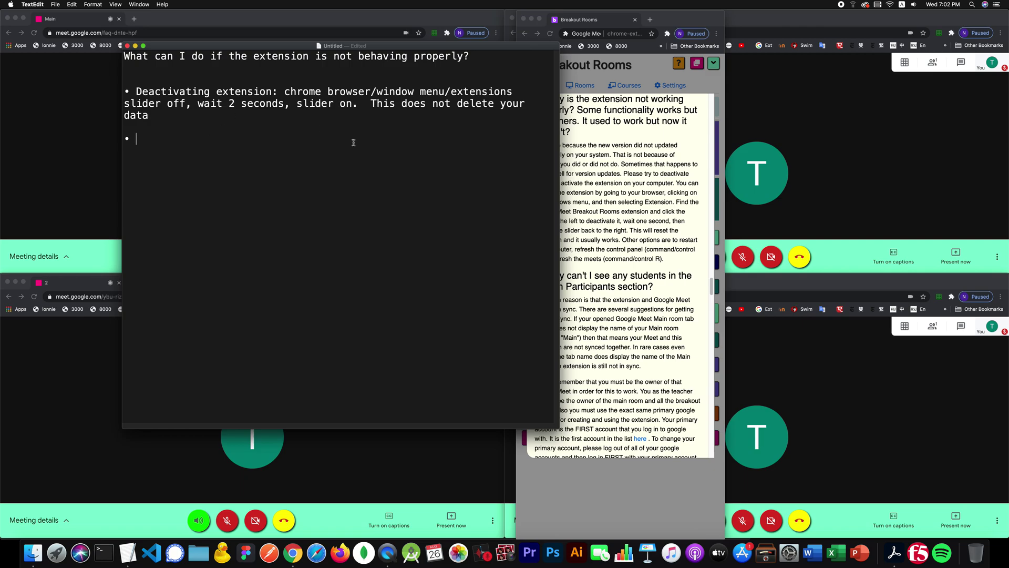
# Close the help in the Breakout Rooms window and write "Refresh the control panel (command/control r)" as the second bullet in TextEdit
pyautogui.click(658, 77)
pyautogui.click(648, 76)
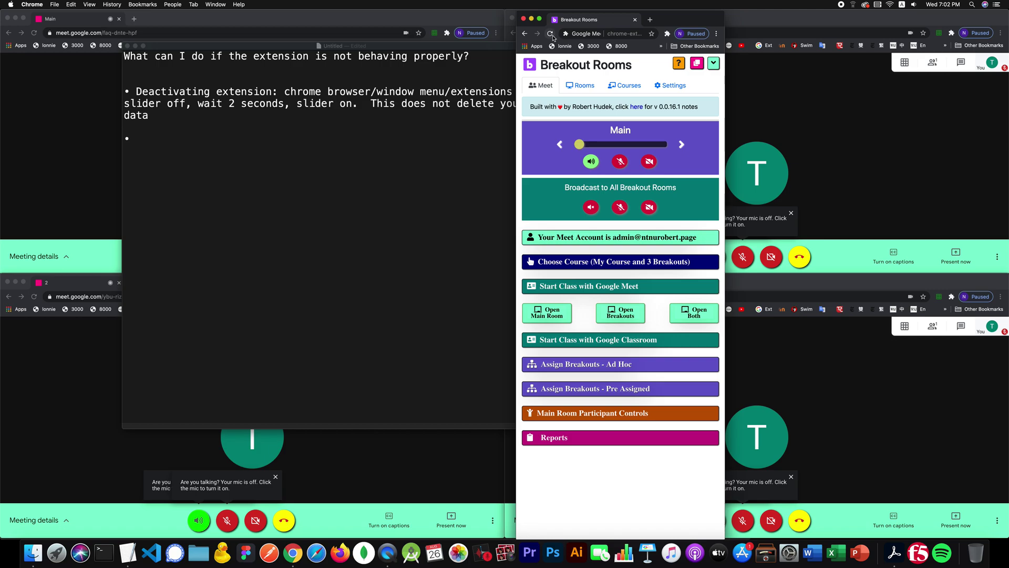
pyautogui.click(176, 137)
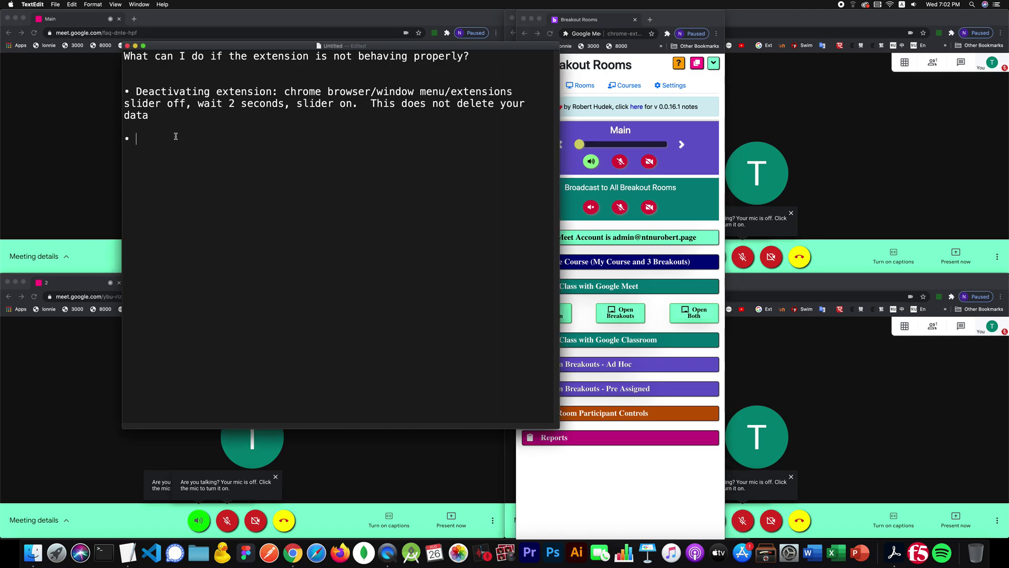
pyautogui.write('Refresh the contro')
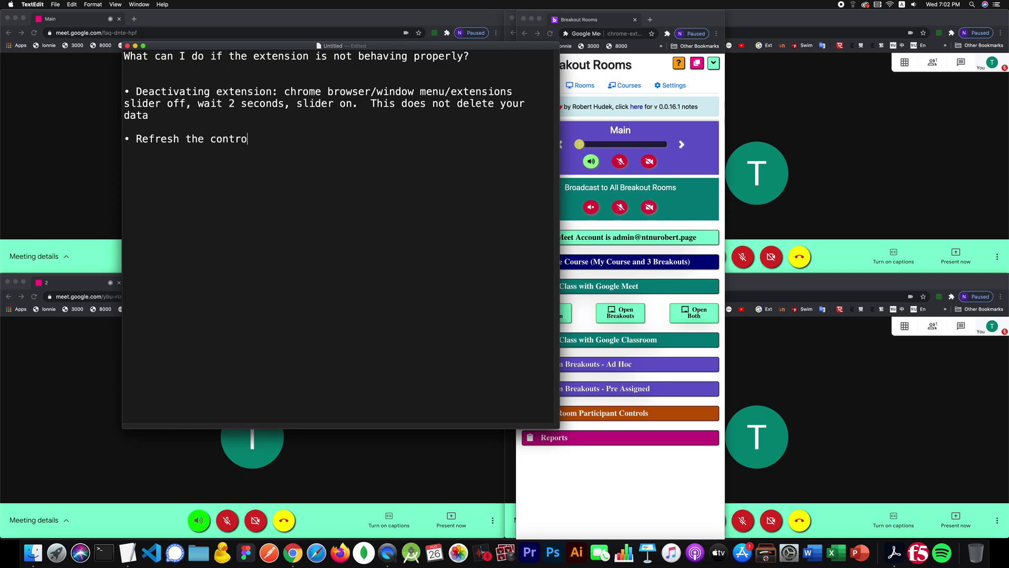
pyautogui.write('l panel (command/conto')
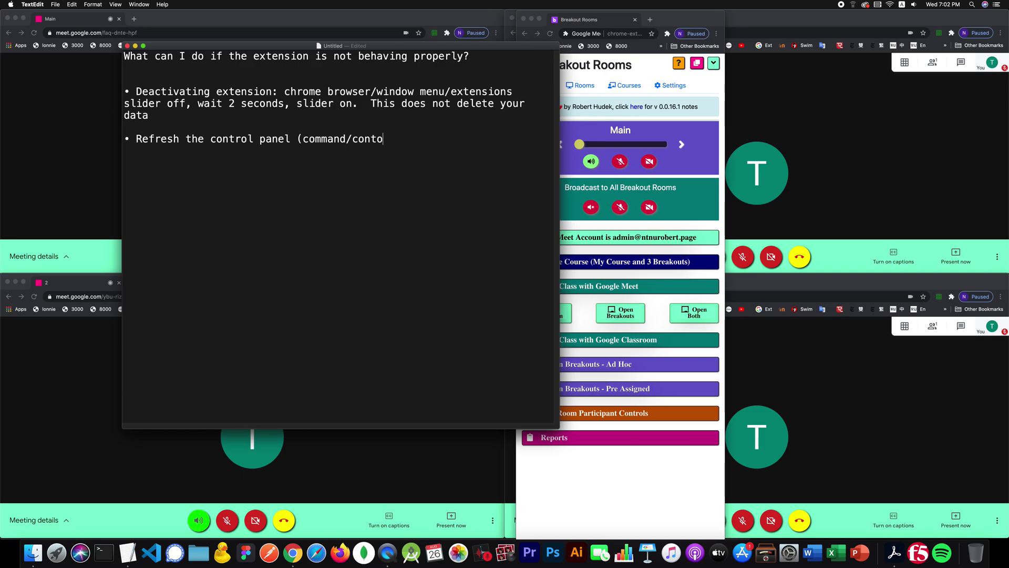
pyautogui.press('BackSpace')
pyautogui.write('rol r')
pyautogui.write(')  ')
# Add a third bullet reading "Refresh the window (command/control r)"
pyautogui.write('• ')
pyautogui.write('Refresh the winod')
pyautogui.press('BackSpace')
pyautogui.write('winod')
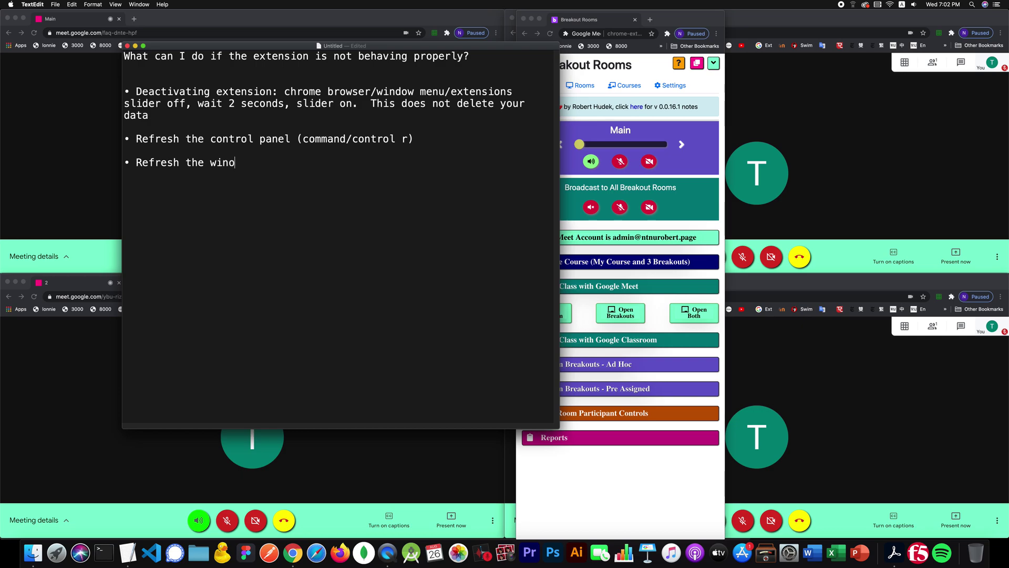
pyautogui.press('BackSpace')
pyautogui.press('BackSpace')
pyautogui.write('dow (command/cont')
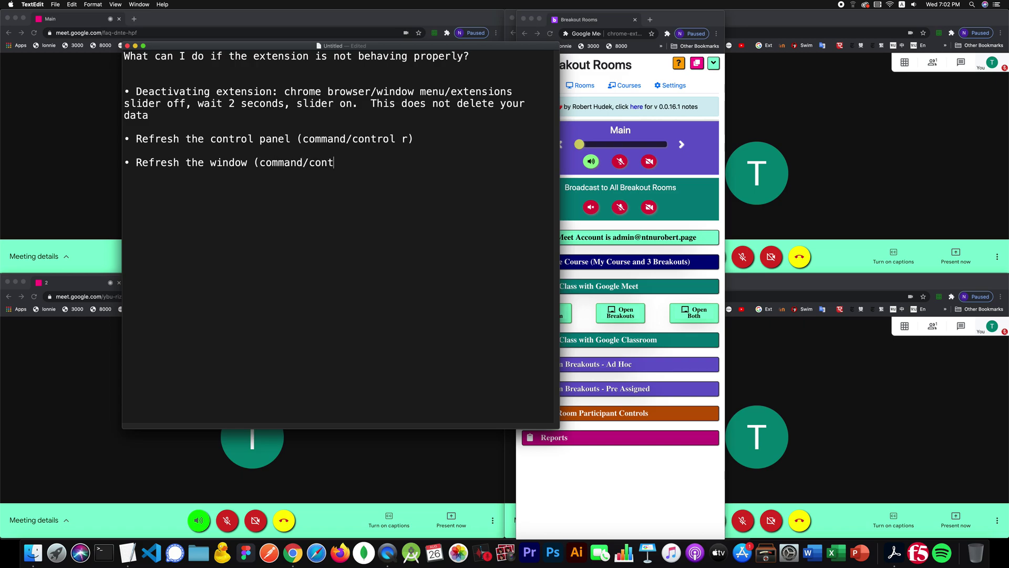
pyautogui.write('rol r')
pyautogui.press('BackSpace')
pyautogui.write('r0')
pyautogui.press('BackSpace')
pyautogui.write(')')
# Add a fourth bullet reading: Give the extension an "exercise", force it to go through functions
pyautogui.press('Return')
pyautogui.write('•Give the ')
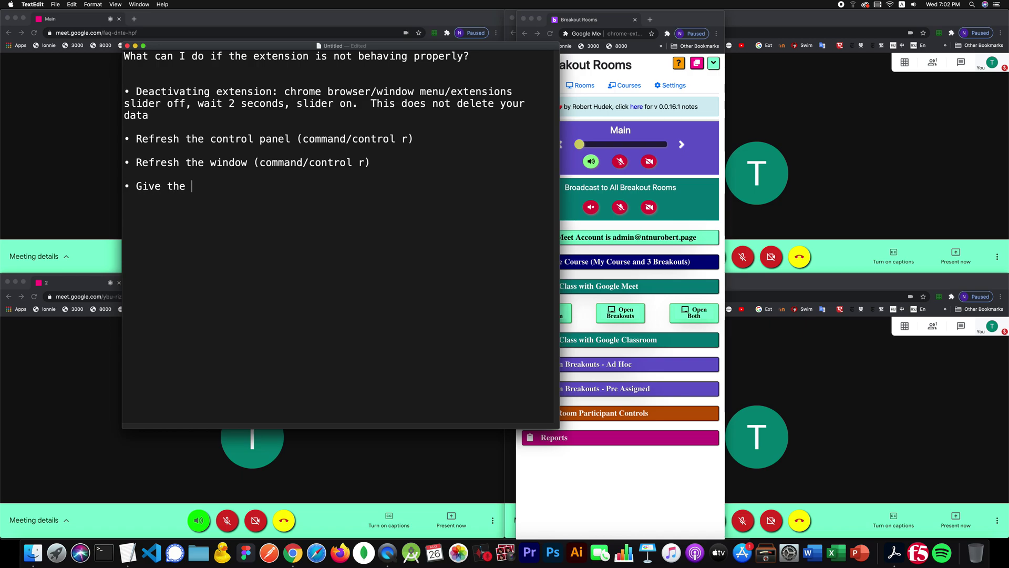
pyautogui.write('extension an ')
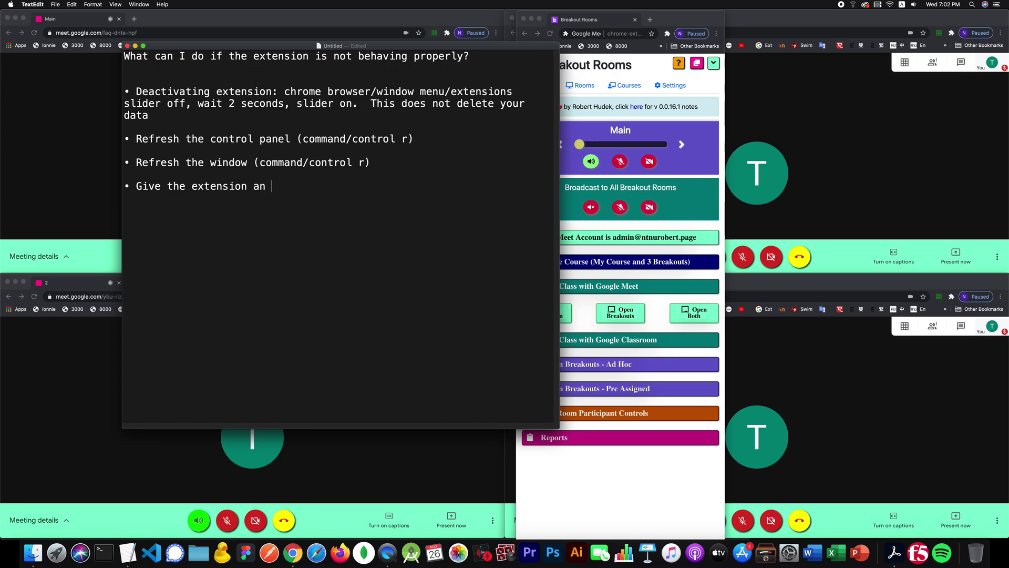
pyautogui.write('"exercise", fo')
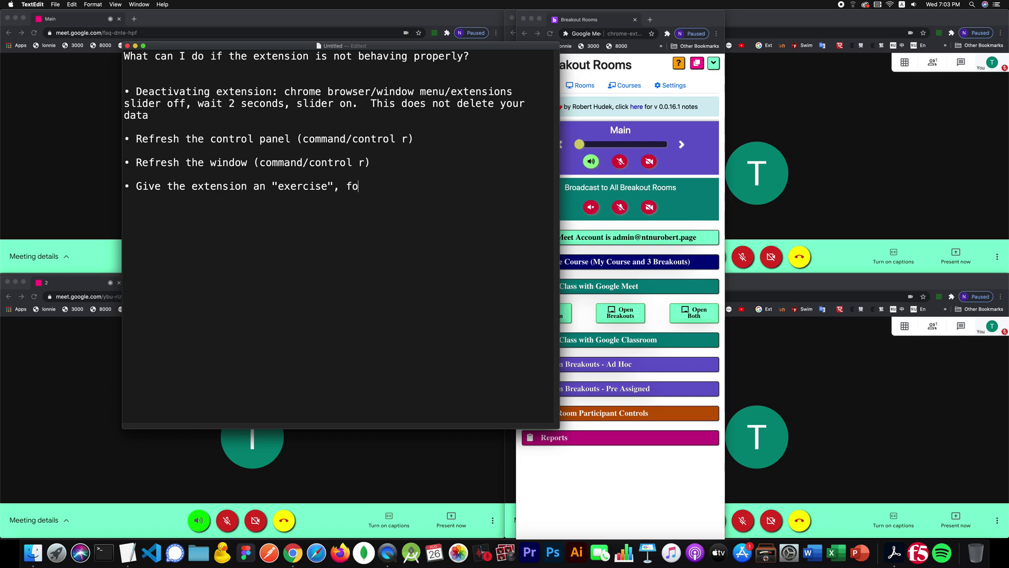
pyautogui.write('rce to')
pyautogui.press('BackSpace')
pyautogui.press('BackSpace')
pyautogui.write('ti')
pyautogui.press('BackSpace')
pyautogui.press('BackSpace')
pyautogui.write('it to go')
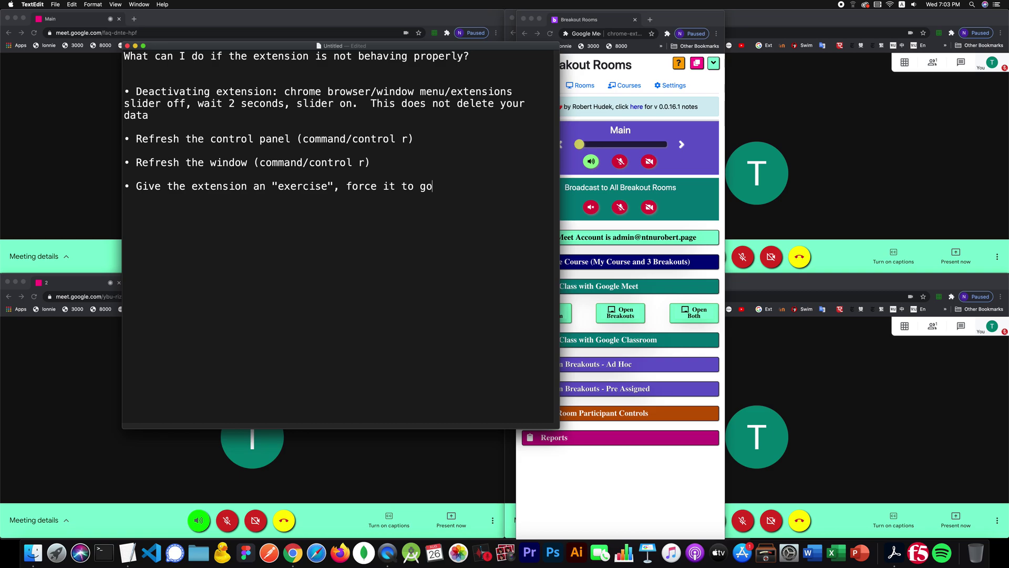
pyautogui.write(' through functions.')
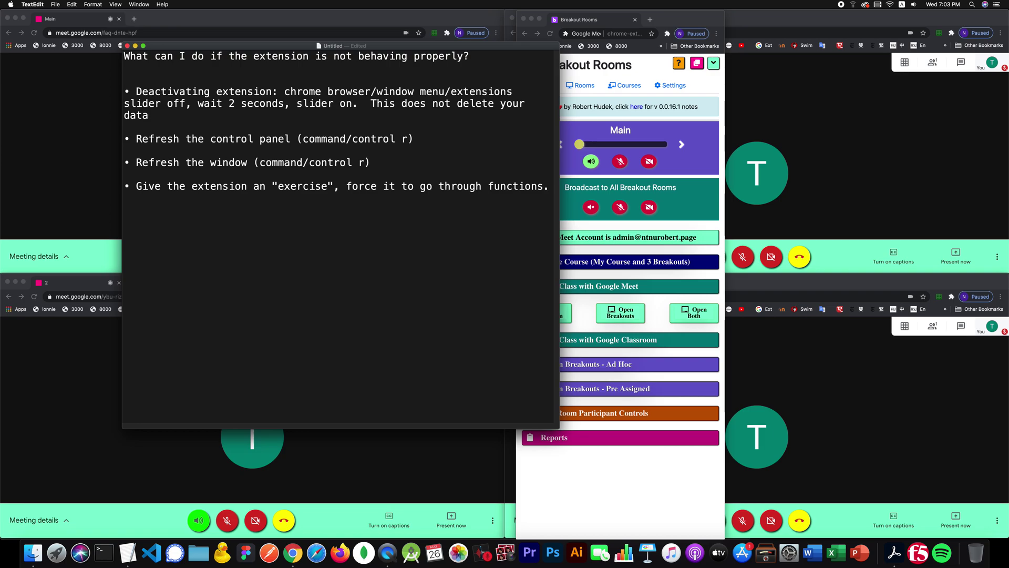
# Continue the fourth bullet with "Make it wake up. Create a dummy class, with 3 or so auto created meet url"
pyautogui.write(' Make it wake up.  Creat')
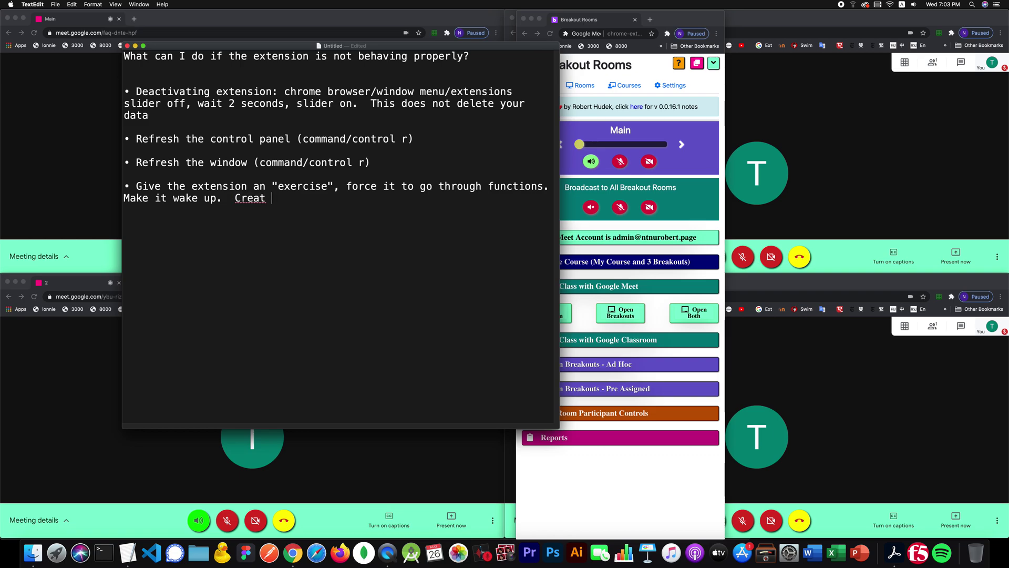
pyautogui.press('BackSpace')
pyautogui.write('e a dummy ')
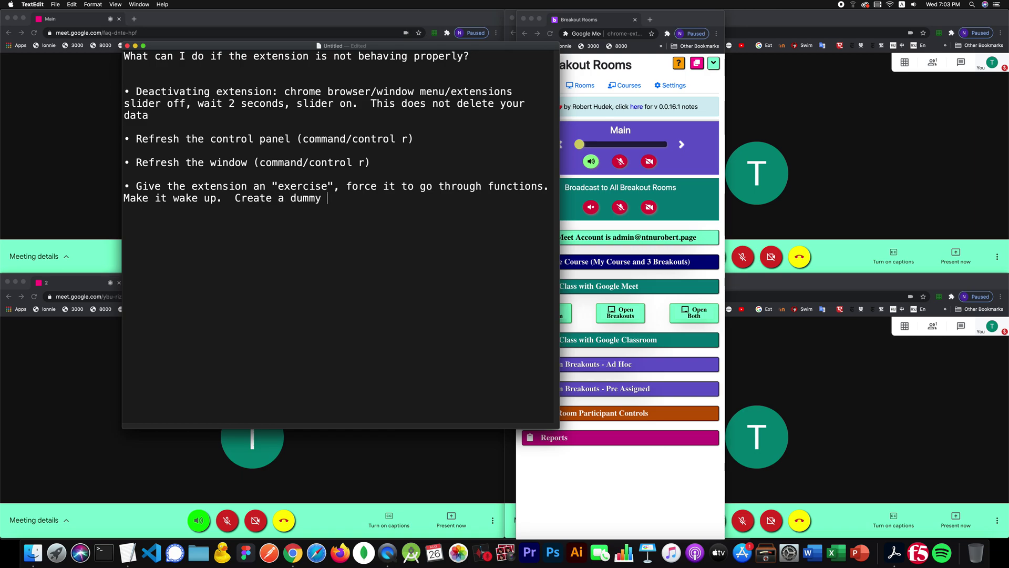
pyautogui.write('class, with 3 or s')
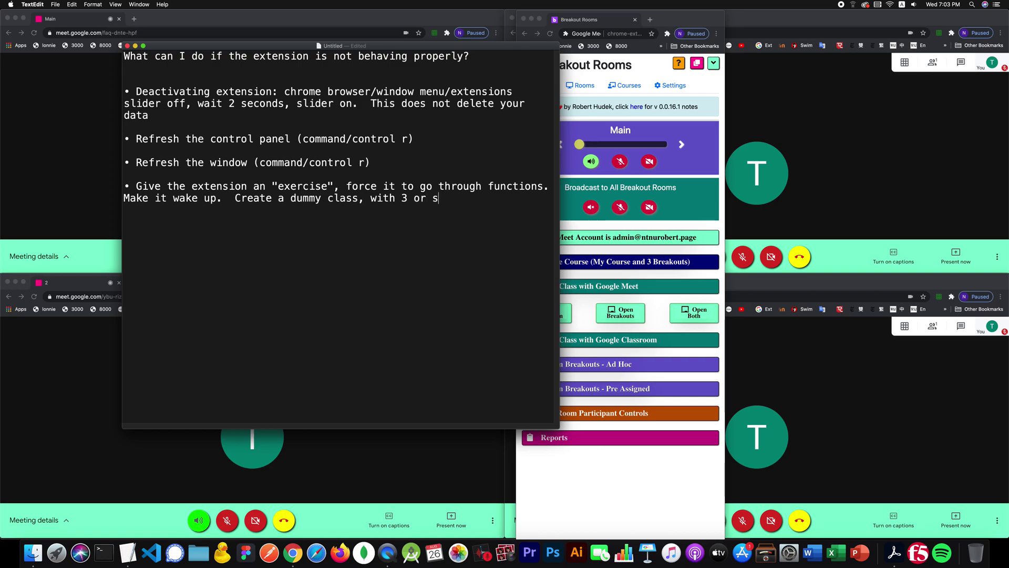
pyautogui.write('o auto created meet url')
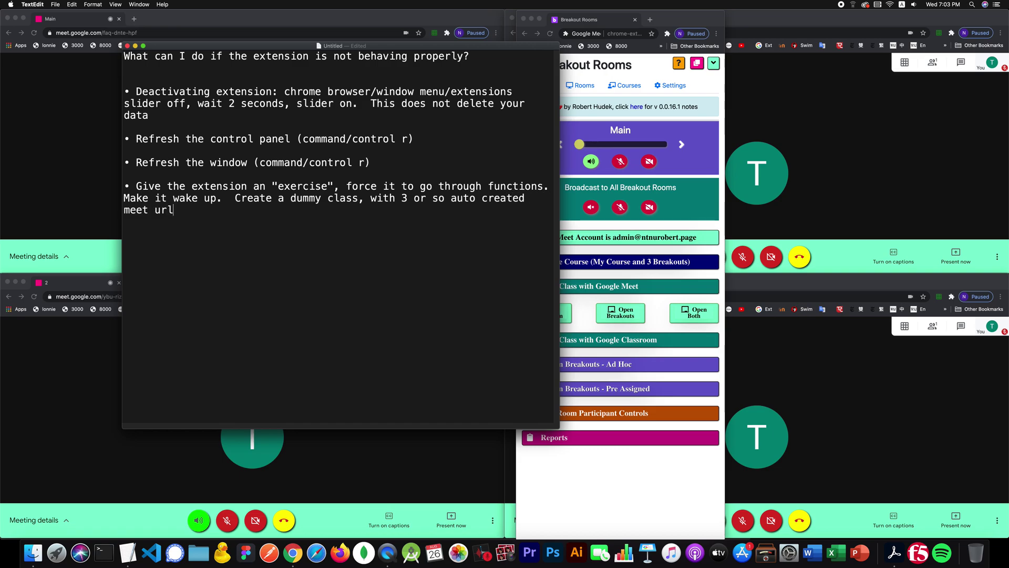
# Complete the fourth bullet by making it "urls" and adding "open it, slide through the rooms. Do it twice (three times)"
pyautogui.write('s, open it, sli')
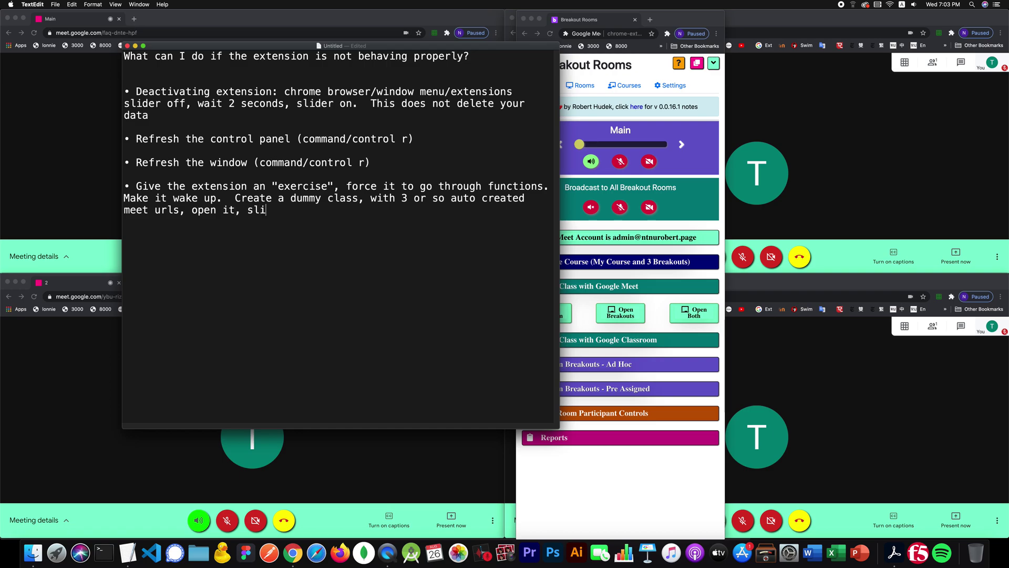
pyautogui.write('de through the rooms.')
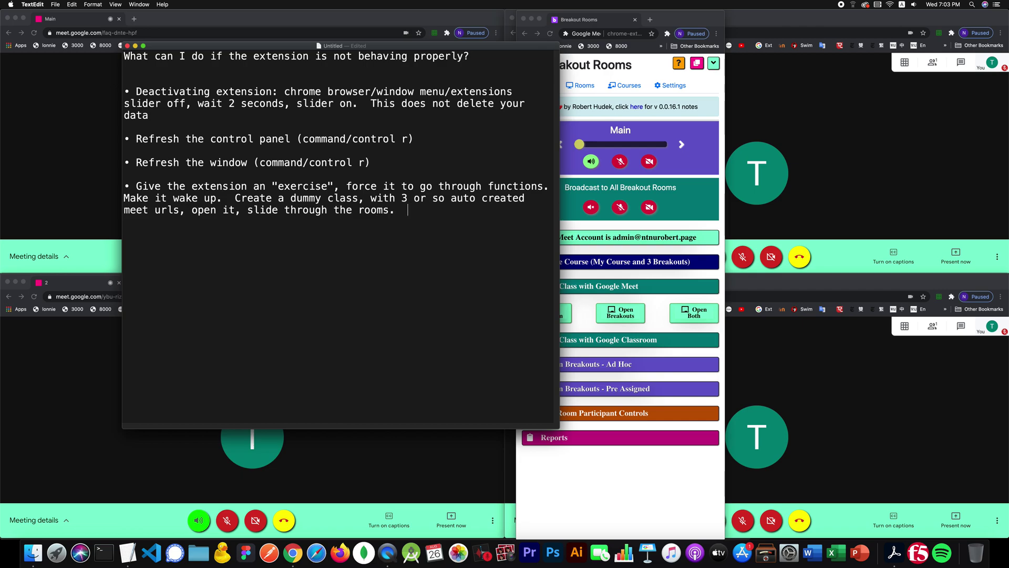
pyautogui.write('  Do it twice (three times')
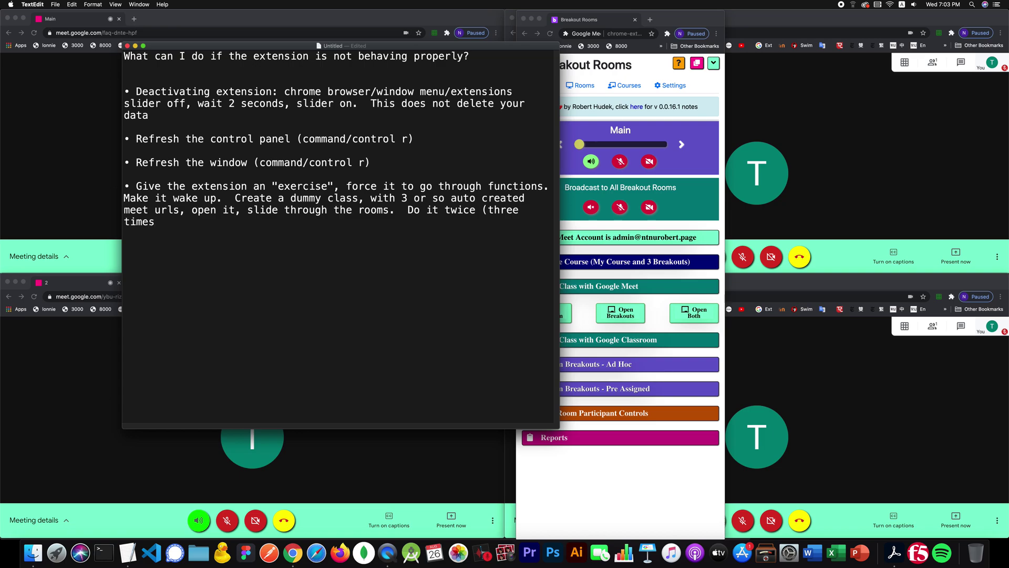
pyautogui.write(')')
# Start a fifth bullet reading "Worst case scenario, Uninstall/install extension: First", separated by a blank line
pyautogui.press('Return')
pyautogui.press('Return')
pyautogui.write('• Worst case scenario:')
pyautogui.press('BackSpace')
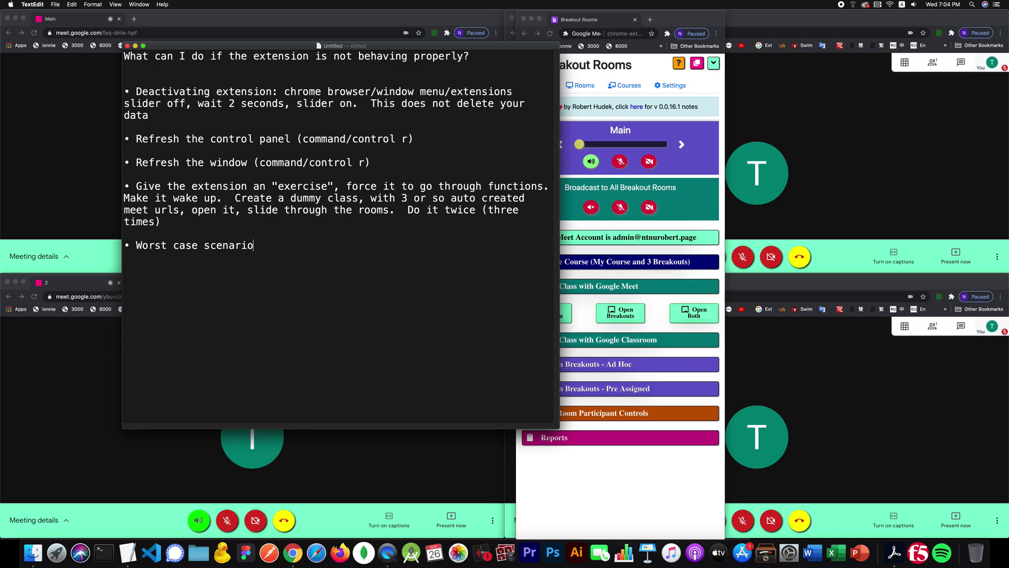
pyautogui.write(', Uninstall/install extn')
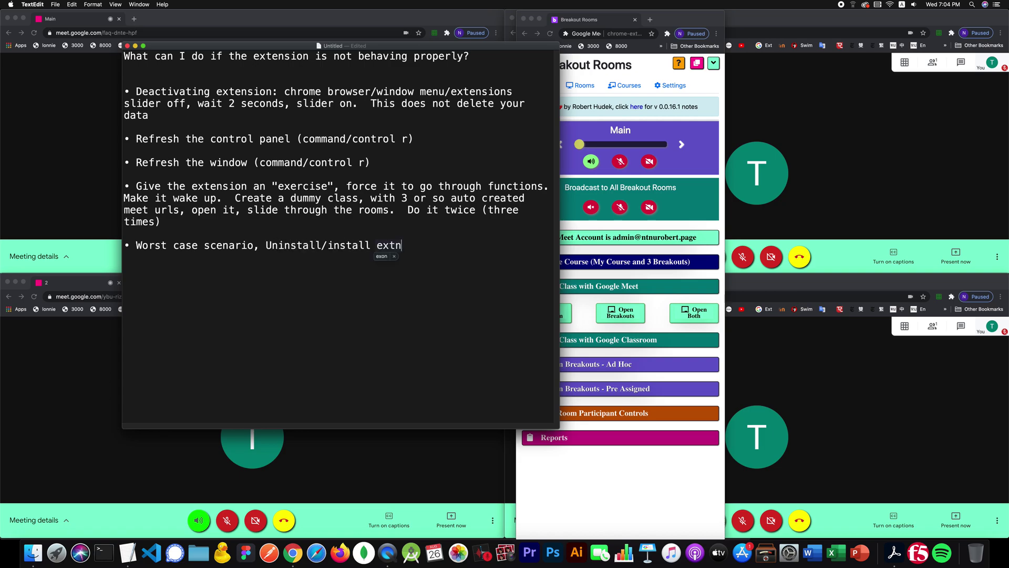
pyautogui.press('BackSpace')
pyautogui.write('ension: First')
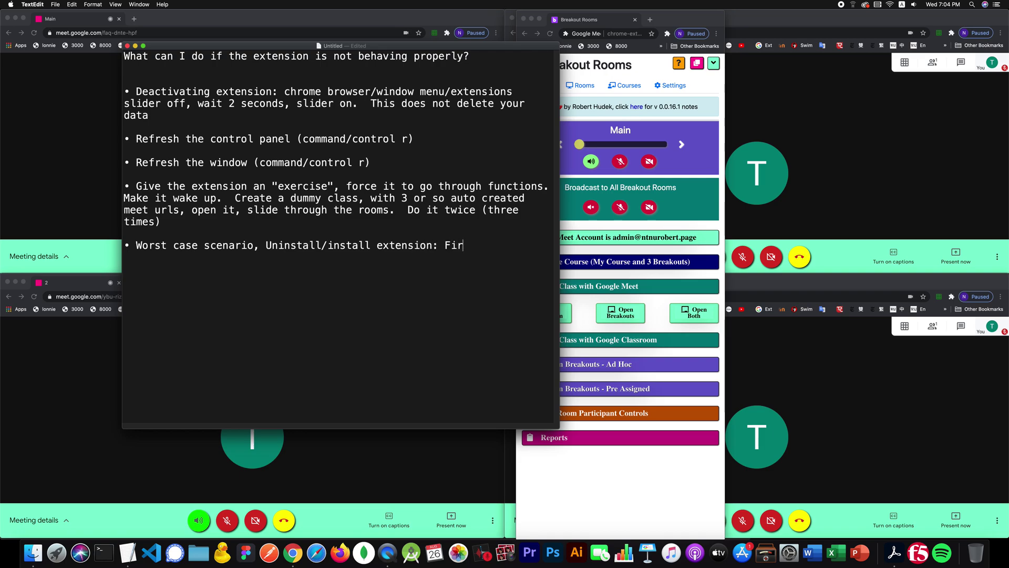
# Continue the fifth bullet with "go to the Courses tab, far right hand side black button Export your data"
pyautogui.write('go to the Courses tab,')
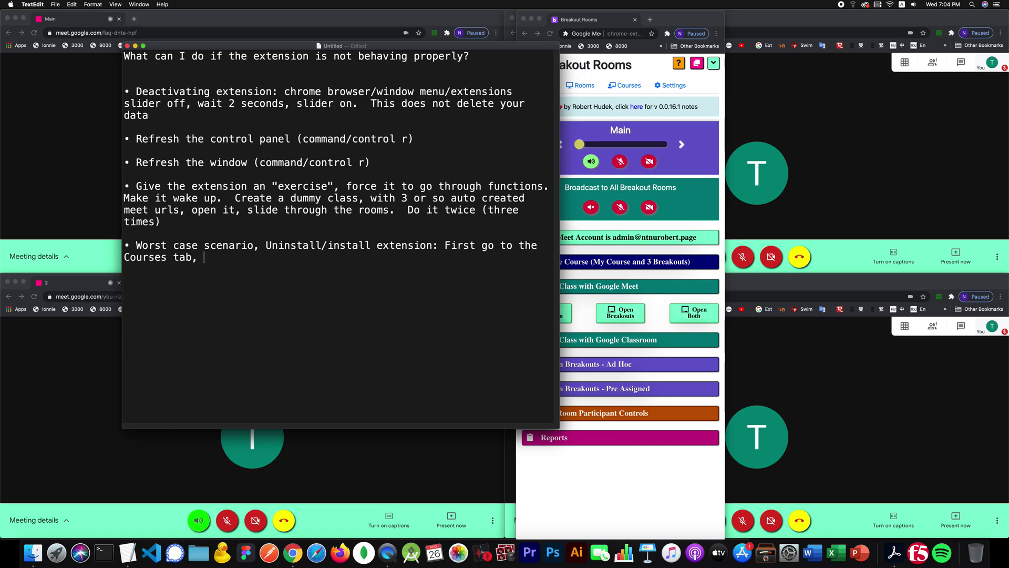
pyautogui.write(' far right hand side black button Export,')
pyautogui.press('BackSpace')
pyautogui.write('your data')
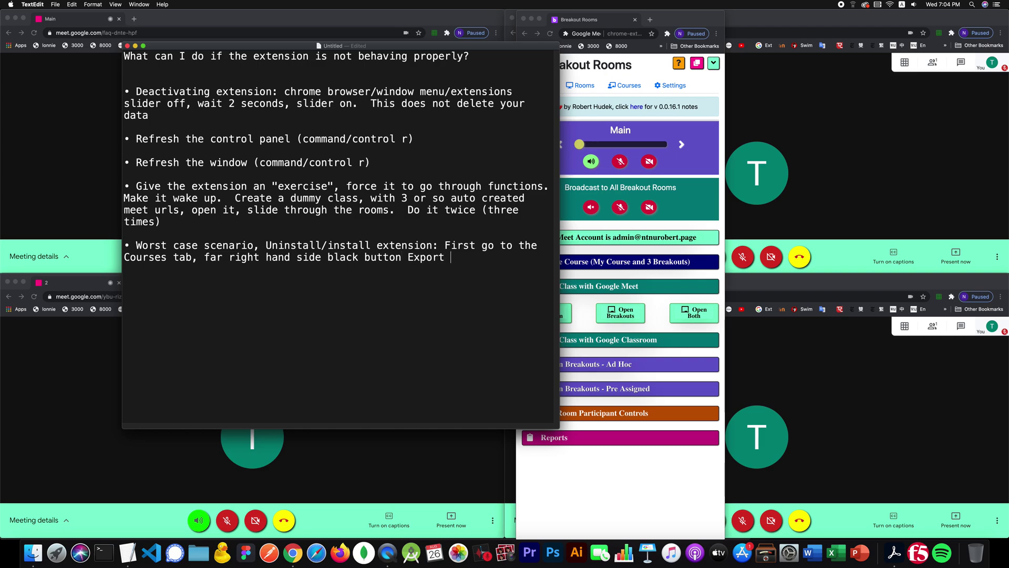
# Finish the fifth bullet with "Uninstall, Install, Import your data through the Courses tab." as a new sentence
pyautogui.write('.  Unins')
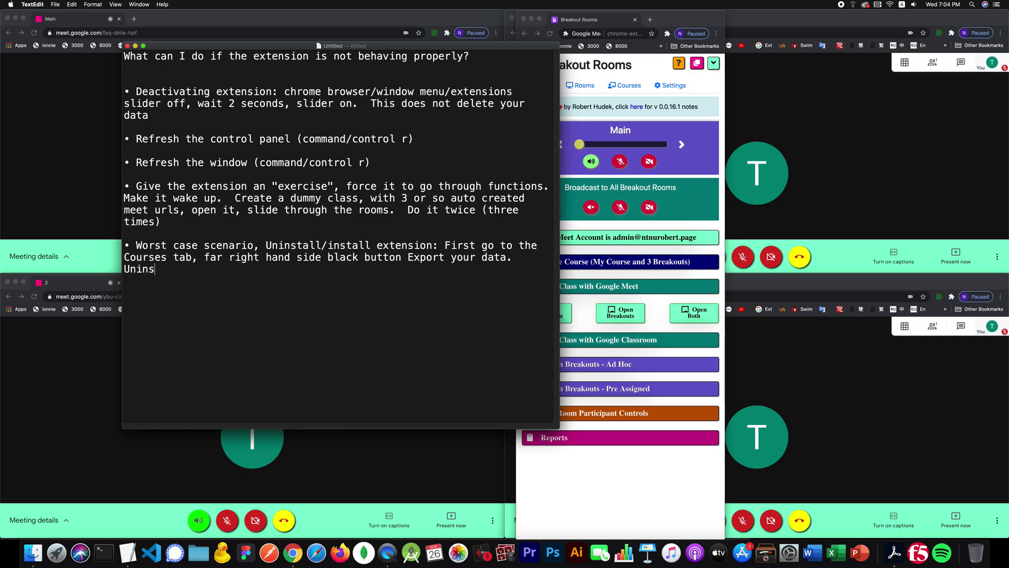
pyautogui.write('tall,  Install, Import yo')
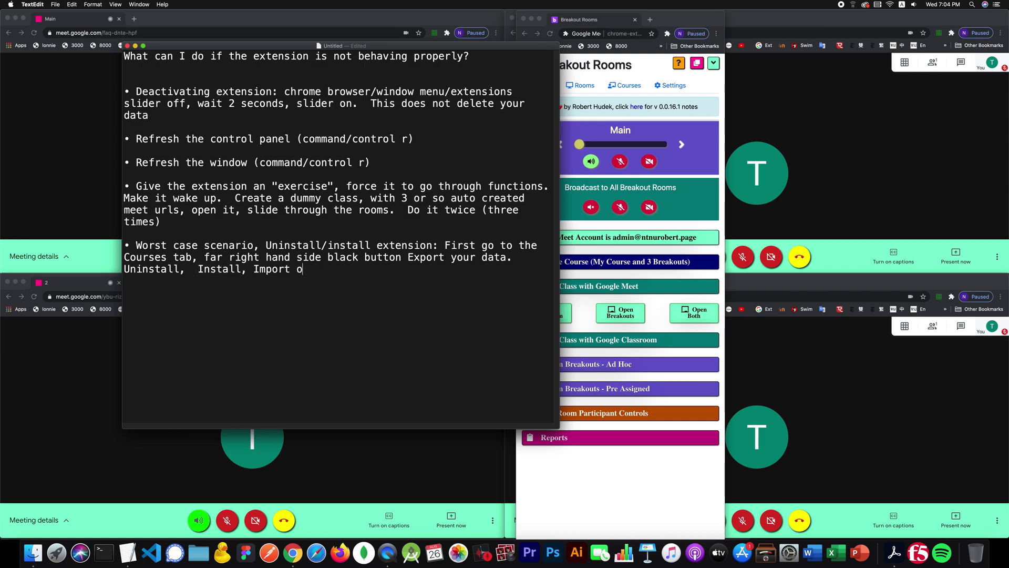
pyautogui.write('ur data through the Courses tab.')
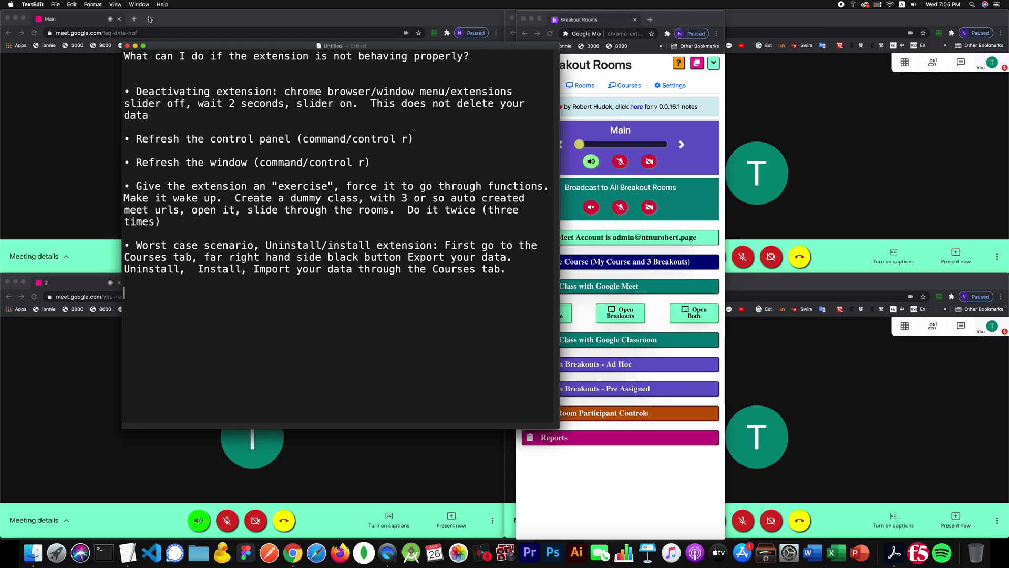
# Highlight the deactivation bullet and the "exercise" bullet in turn for review, and return the cursor below the last bullet
pyautogui.tripleClick(127, 93)
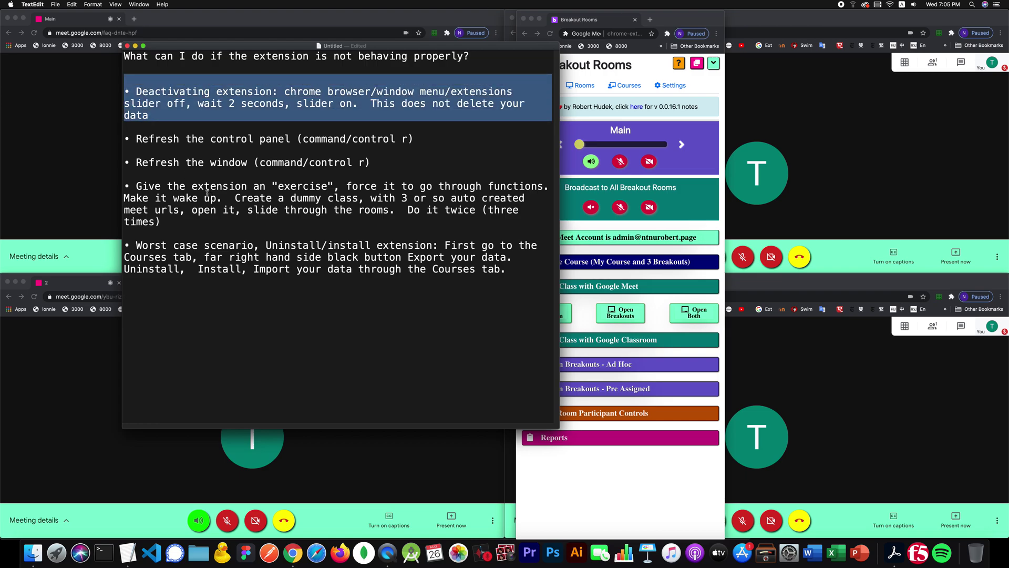
pyautogui.moveTo(184, 227); pyautogui.dragTo(112, 190)
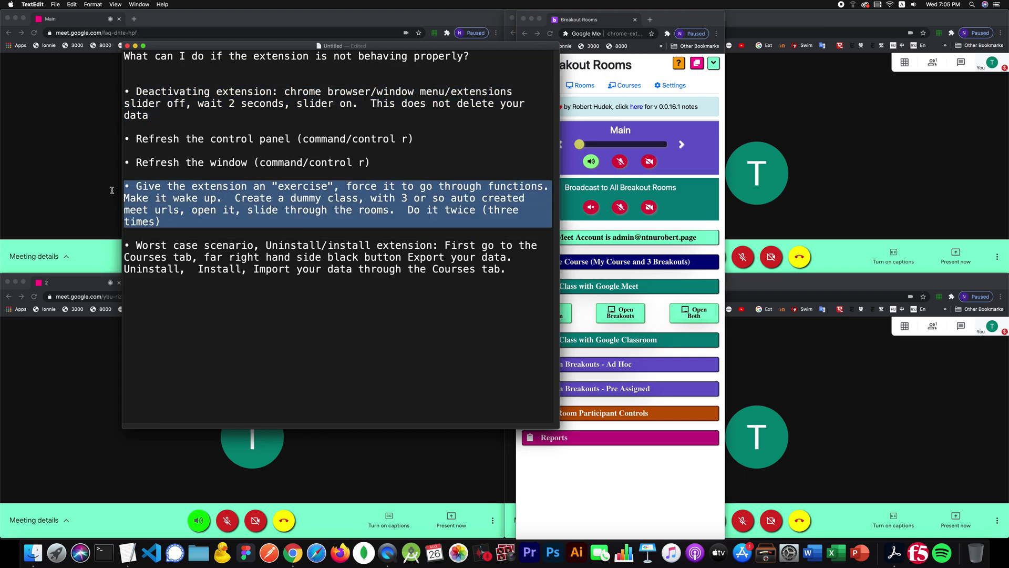
pyautogui.click(264, 254)
pyautogui.click(525, 272)
pyautogui.press('Return')
pyautogui.press('Return')
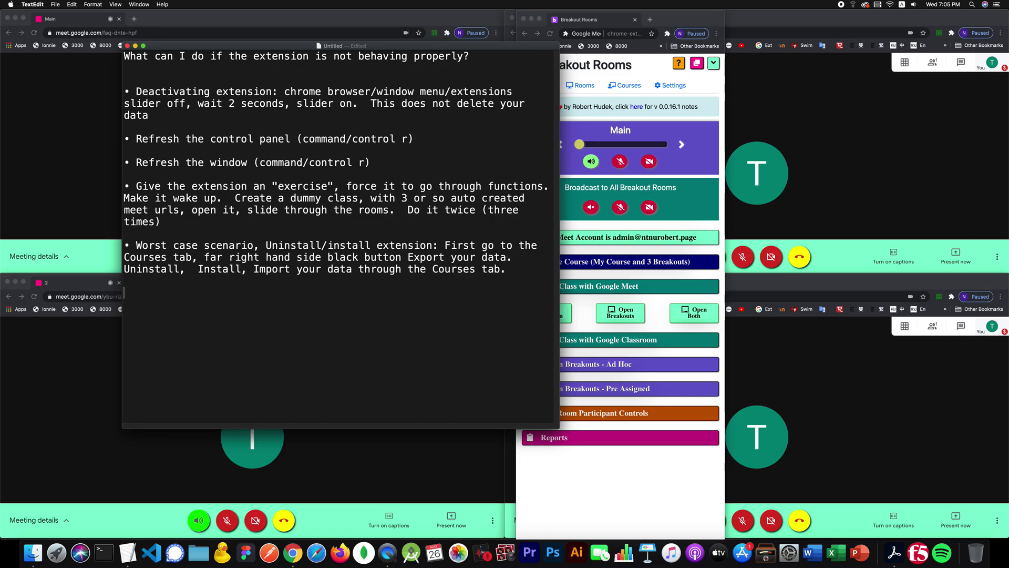